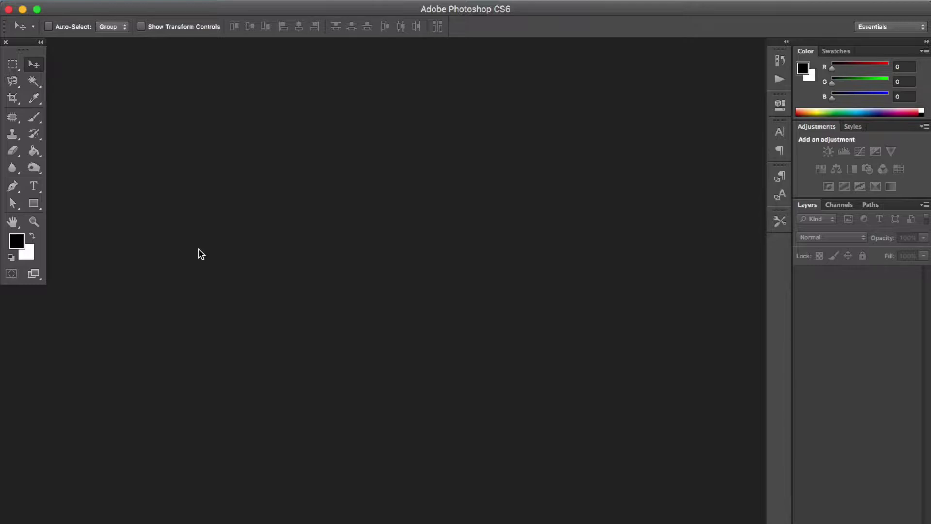
- Create a new document from the 6 in X 4 in preset
{"action": "left_click", "coordinate": [102, 0]}
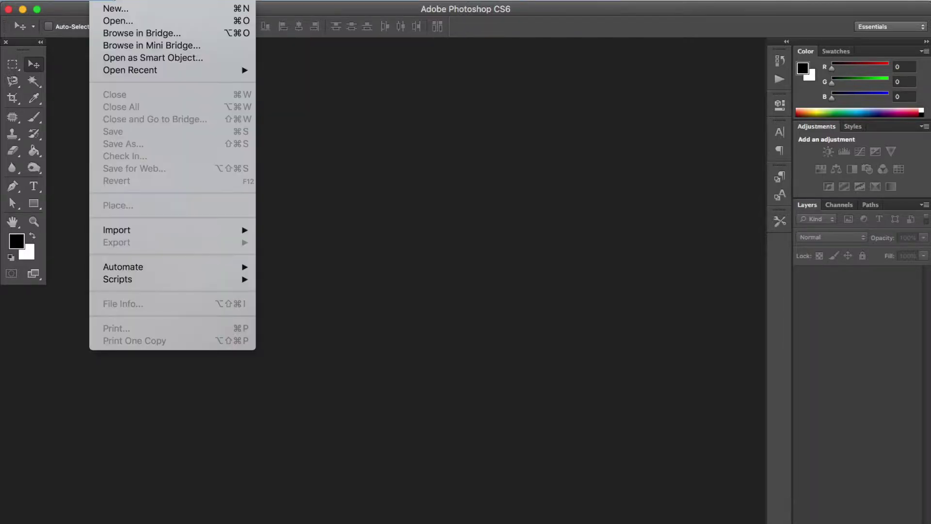
{"action": "left_click", "coordinate": [117, 8]}
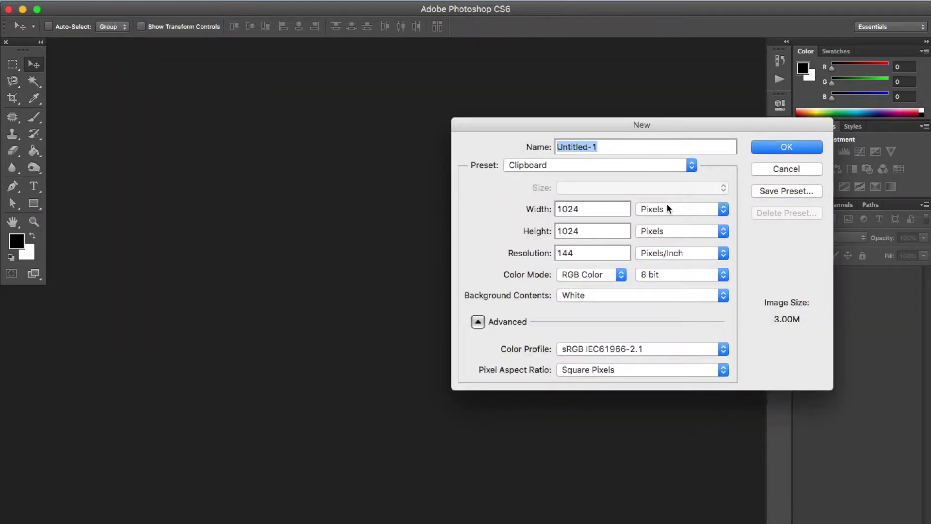
{"action": "left_click", "coordinate": [661, 166]}
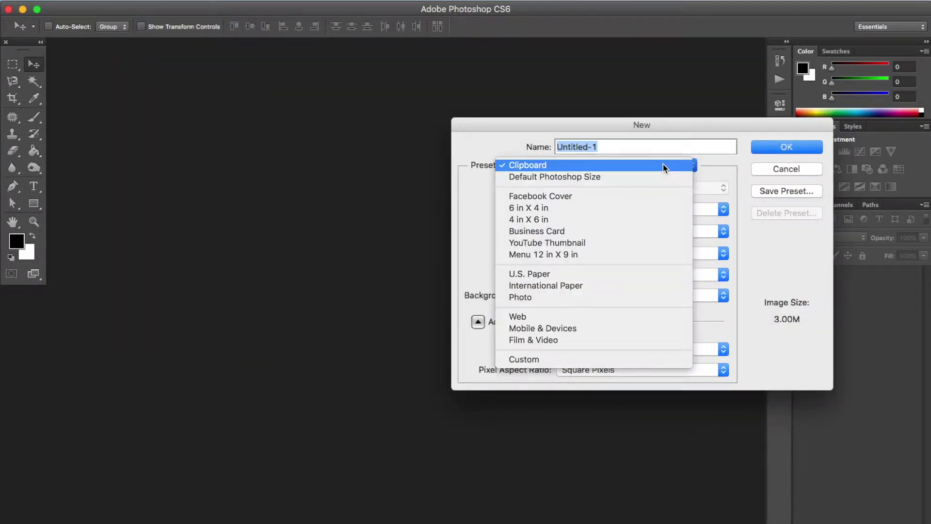
{"action": "left_click", "coordinate": [600, 207]}
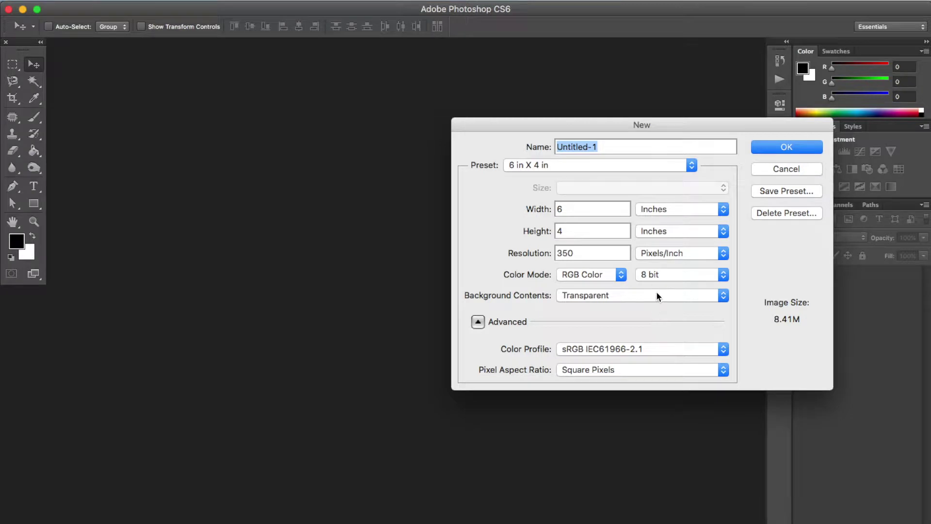
{"action": "left_click", "coordinate": [786, 148]}
- Show the rulers and add a vertical guide at 3 in and a horizontal guide at 2 in through the canvas centre
{"action": "left_click_drag", "start_coordinate": [89, 53], "coordinate": [159, 59]}
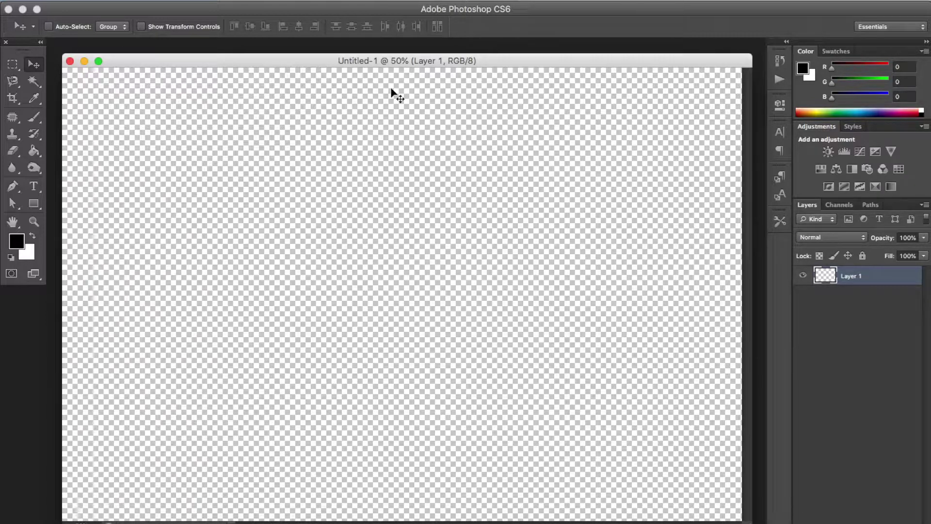
{"action": "key", "text": "super+r"}
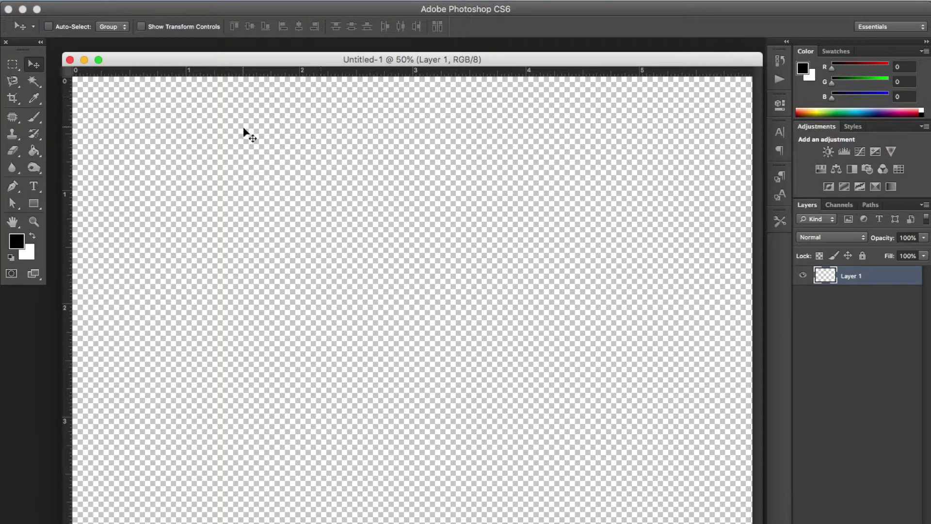
{"action": "left_click_drag", "start_coordinate": [66, 249], "coordinate": [410, 259]}
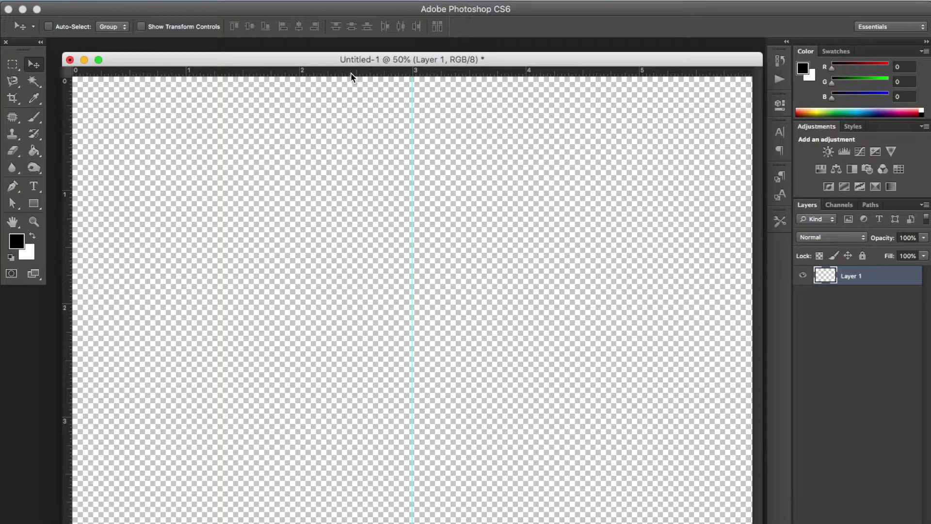
{"action": "left_click_drag", "start_coordinate": [352, 75], "coordinate": [336, 304]}
- Add margin guides about 0.25 in inside the edges of the canvas
{"action": "left_click_drag", "start_coordinate": [66, 192], "coordinate": [724, 194]}
{"action": "left_click_drag", "start_coordinate": [429, 75], "coordinate": [429, 106]}
{"action": "left_click_drag", "start_coordinate": [441, 73], "coordinate": [433, 502]}
{"action": "left_click_drag", "start_coordinate": [239, 57], "coordinate": [202, 53]}
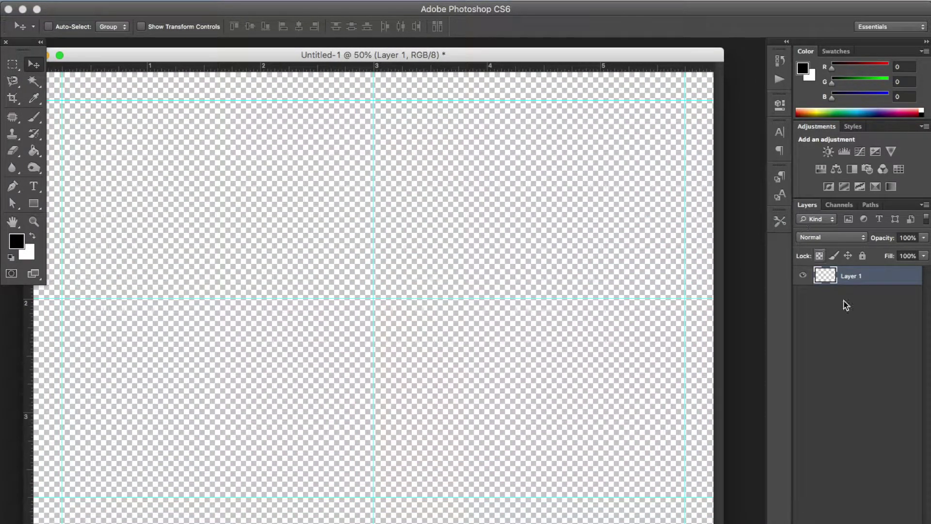
- Open the burger photo IMG_9817.JPG and float all open documents in separate windows
{"action": "left_click", "coordinate": [832, 502]}
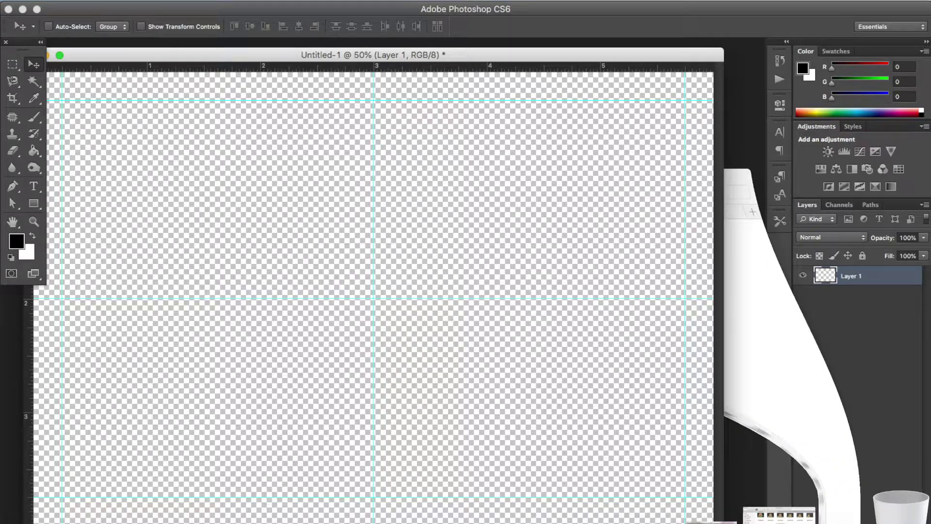
{"action": "left_click_drag", "start_coordinate": [226, 237], "coordinate": [742, 101]}
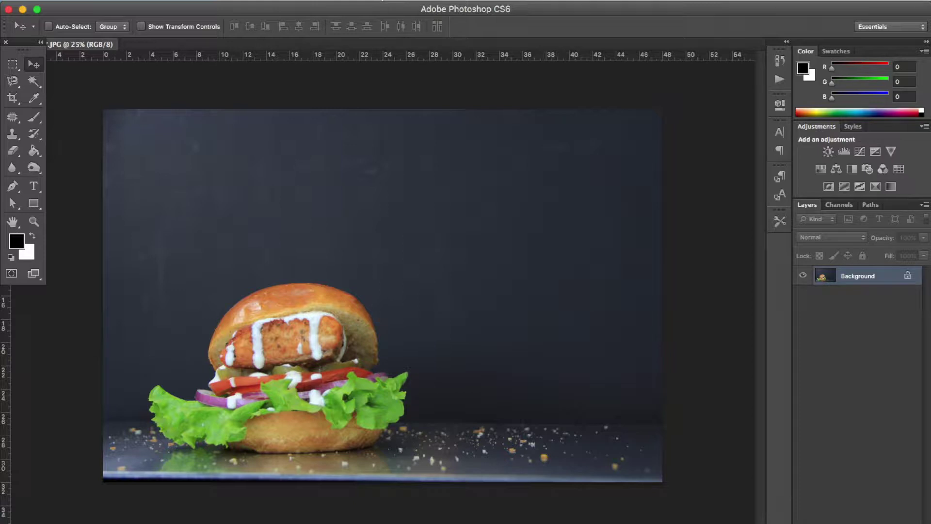
{"action": "left_click", "coordinate": [383, 2]}
{"action": "mouse_move", "coordinate": [383, 9]}
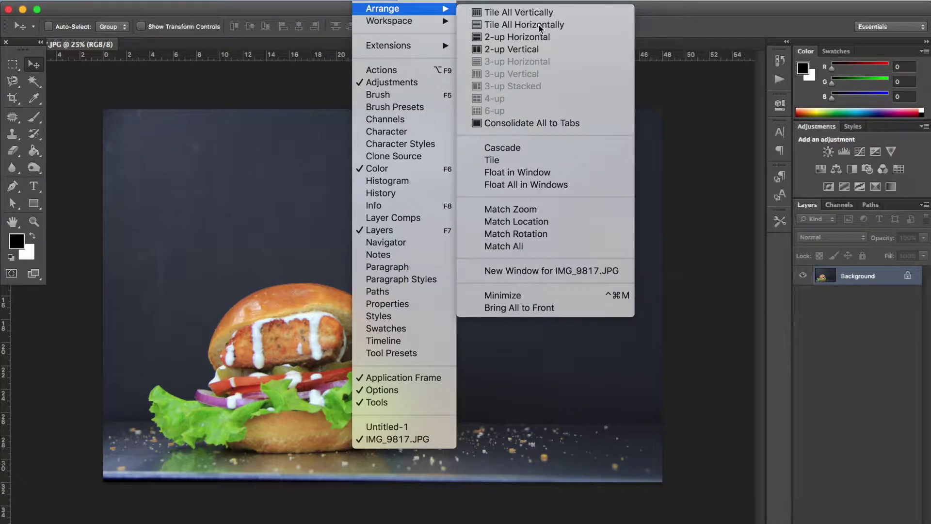
{"action": "left_click", "coordinate": [572, 185]}
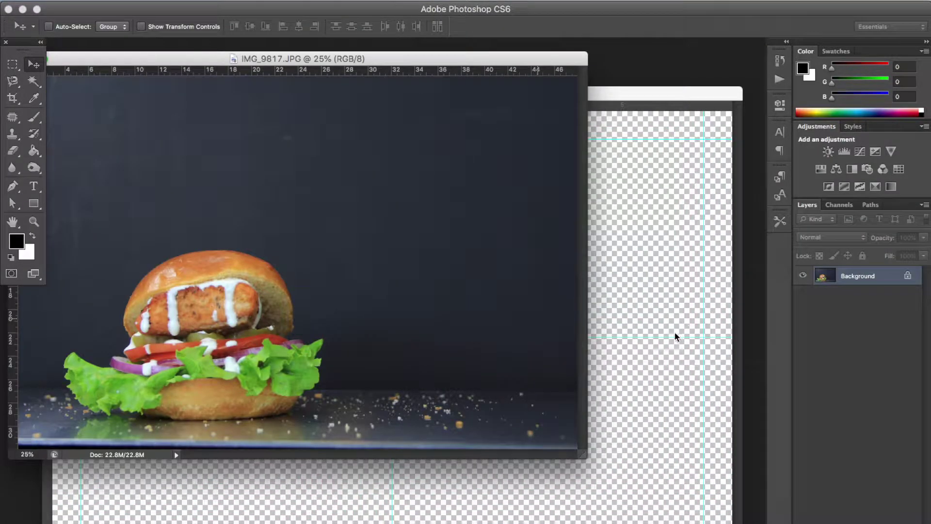
- Copy the burger photo into the Untitled-1 document as a new layer and close the source photo
{"action": "left_click_drag", "start_coordinate": [670, 340], "coordinate": [669, 339]}
{"action": "left_click_drag", "start_coordinate": [498, 225], "coordinate": [305, 220]}
{"action": "left_click_drag", "start_coordinate": [199, 61], "coordinate": [365, 204]}
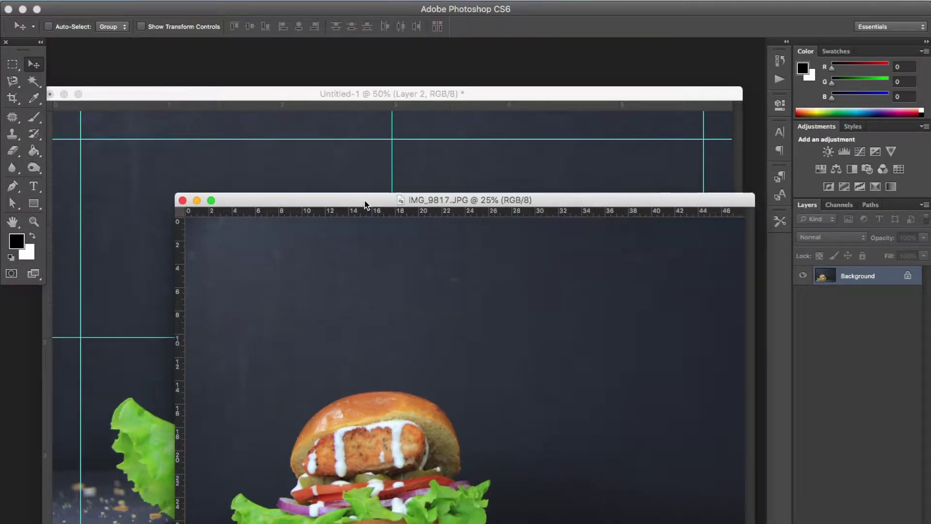
{"action": "left_click", "coordinate": [183, 200]}
{"action": "left_click_drag", "start_coordinate": [147, 95], "coordinate": [146, 54]}
- Scale the burger photo layer proportionally to about 63% and place the burger in the lower-left quarter of the canvas
{"action": "left_click", "coordinate": [34, 221]}
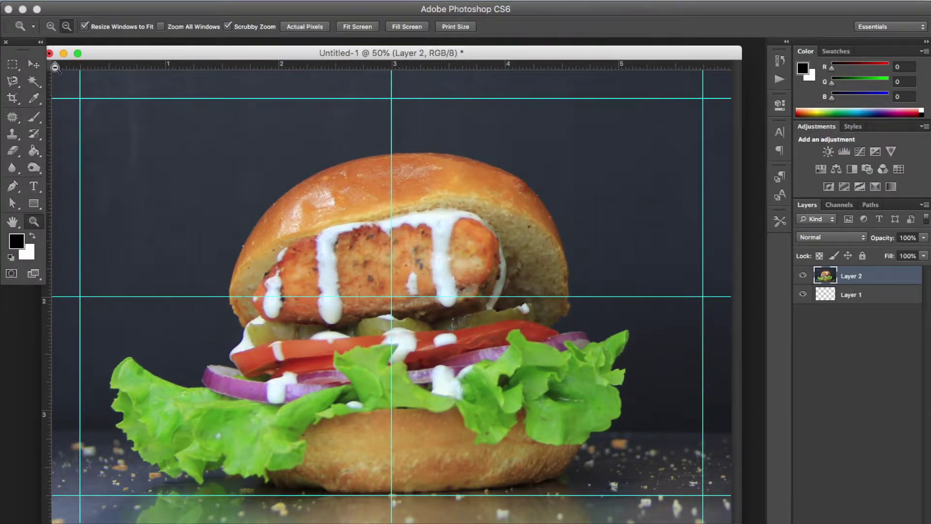
{"action": "left_click", "coordinate": [246, 183], "text": "alt"}
{"action": "left_click", "coordinate": [33, 64]}
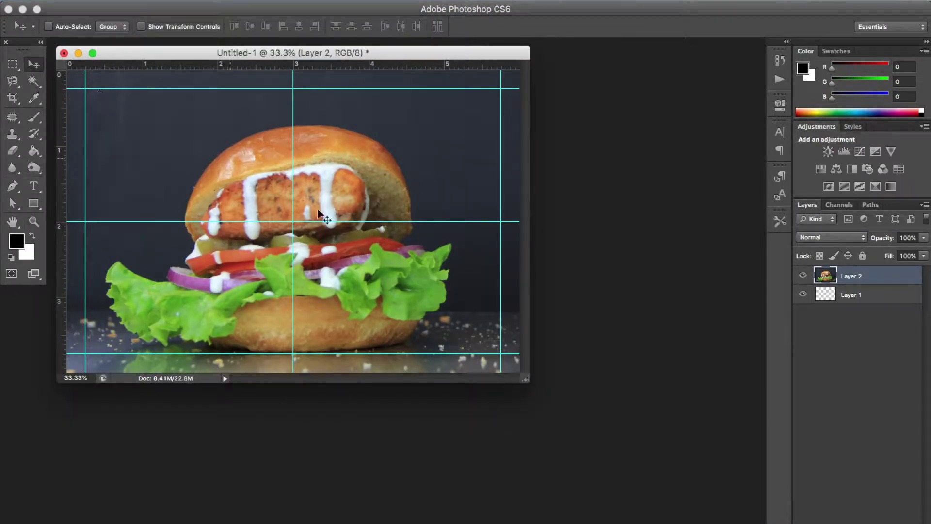
{"action": "left_click_drag", "start_coordinate": [530, 382], "coordinate": [643, 466]}
{"action": "key", "text": "super+t"}
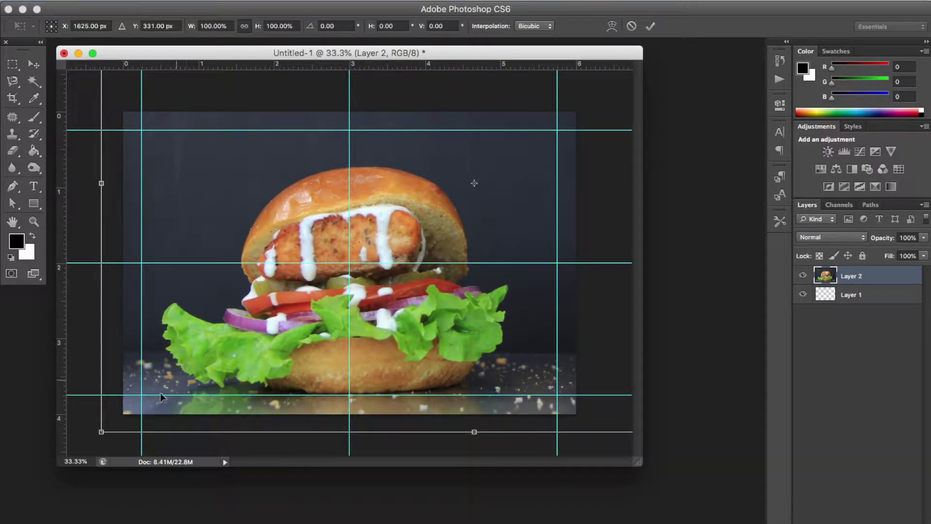
{"action": "left_click_drag", "start_coordinate": [102, 432], "coordinate": [306, 295]}
{"action": "left_click_drag", "start_coordinate": [396, 227], "coordinate": [206, 353]}
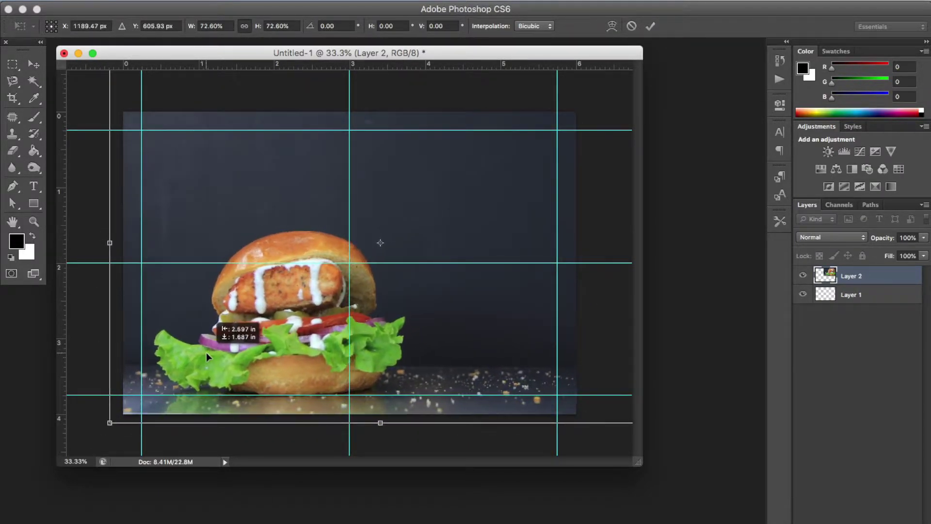
{"action": "left_click_drag", "start_coordinate": [110, 423], "coordinate": [268, 356]}
{"action": "left_click_drag", "start_coordinate": [318, 238], "coordinate": [196, 328]}
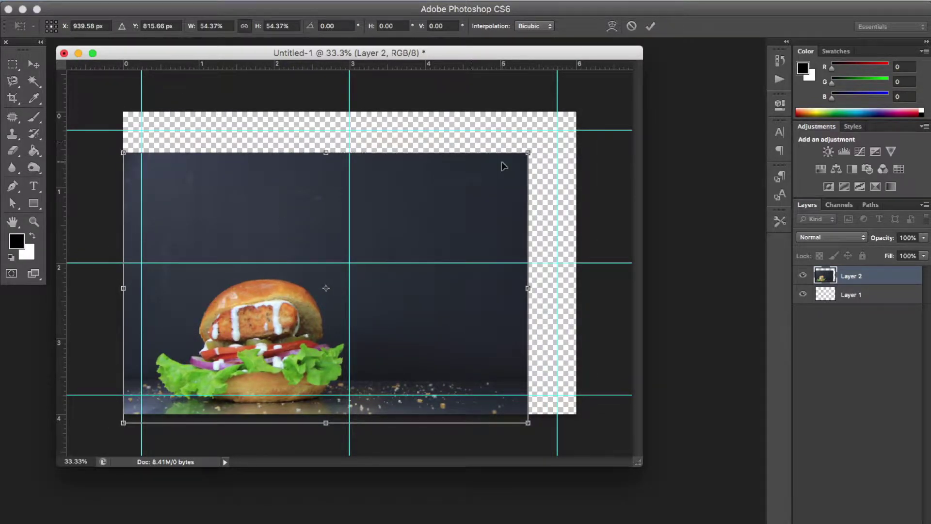
{"action": "left_click_drag", "start_coordinate": [529, 155], "coordinate": [594, 110]}
- Nudge the scaled burger photo left into its final position across the canvas and apply the transform
{"action": "key", "text": "shift+Left"}
{"action": "key", "text": "shift+Left"}
{"action": "key", "text": "shift+Left"}
{"action": "key", "text": "shift+Left"}
{"action": "key", "text": "shift+Left"}
{"action": "key", "text": "shift+Left"}
{"action": "key", "text": "Left"}
{"action": "key", "text": "Left"}
{"action": "key", "text": "Left"}
{"action": "key", "text": "Left"}
{"action": "key", "text": "Left"}
{"action": "key", "text": "Left"}
{"action": "key", "text": "Left"}
{"action": "key", "text": "Left"}
{"action": "key", "text": "Left"}
{"action": "key", "text": "Left"}
{"action": "key", "text": "Left"}
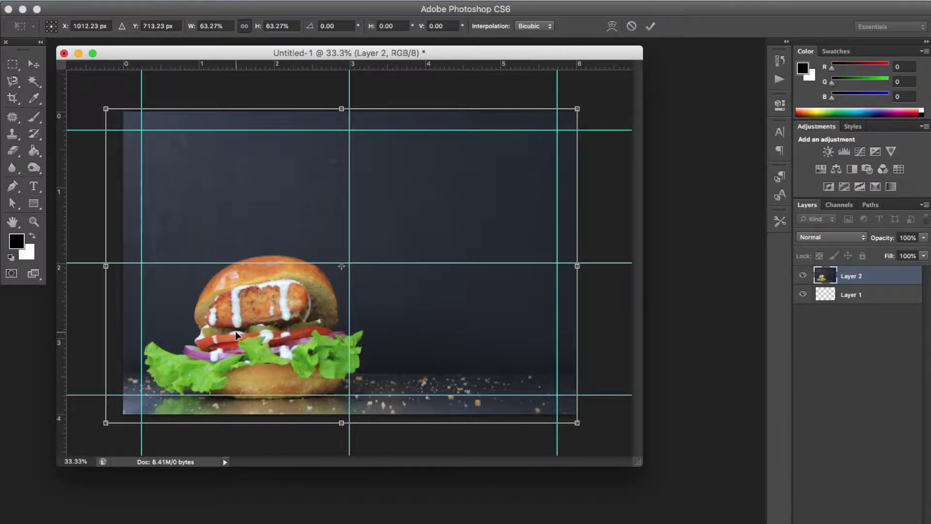
{"action": "key", "text": "Return"}
{"action": "key", "text": "Left"}
{"action": "key", "text": "Left"}
{"action": "key", "text": "Left"}
{"action": "key", "text": "Left"}
{"action": "key", "text": "Left"}
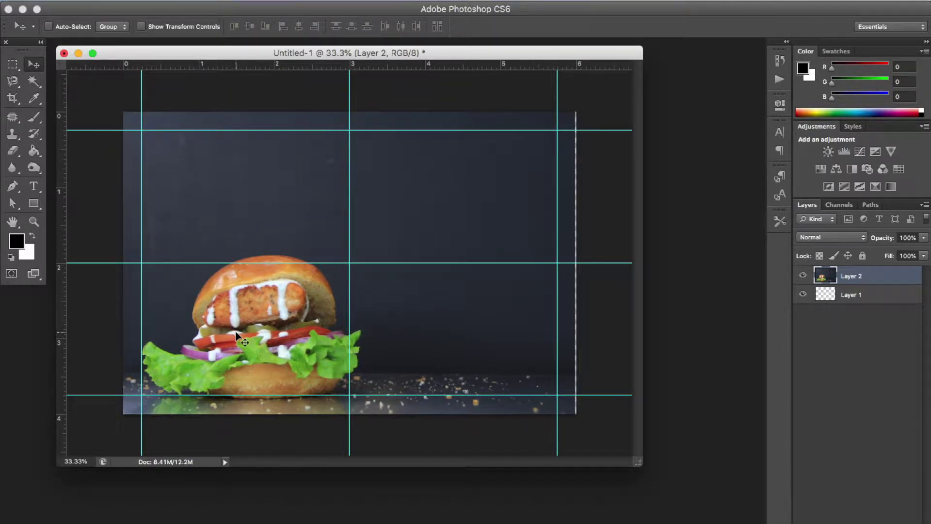
{"action": "key", "text": "Right"}
{"action": "key", "text": "Right"}
{"action": "key", "text": "Right"}
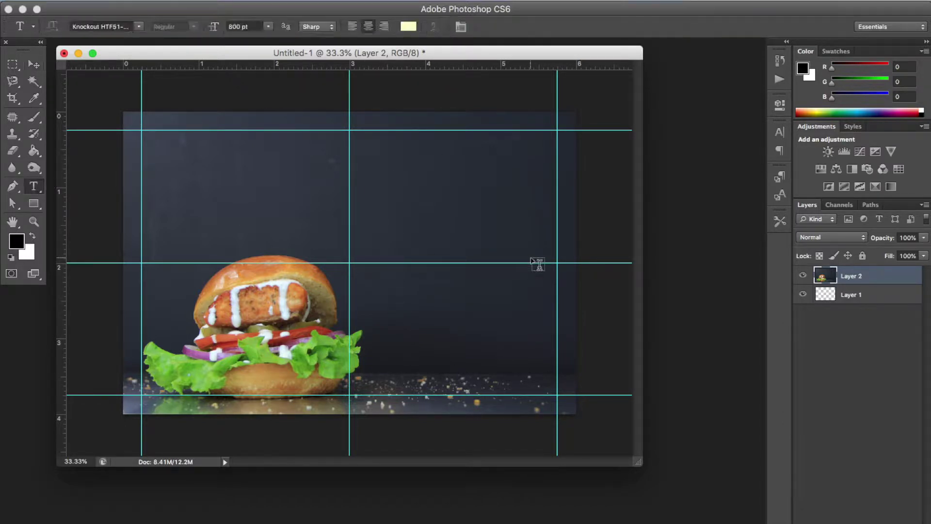
- Set the Type tool's font size to 48 pt
{"action": "left_click", "coordinate": [268, 26]}
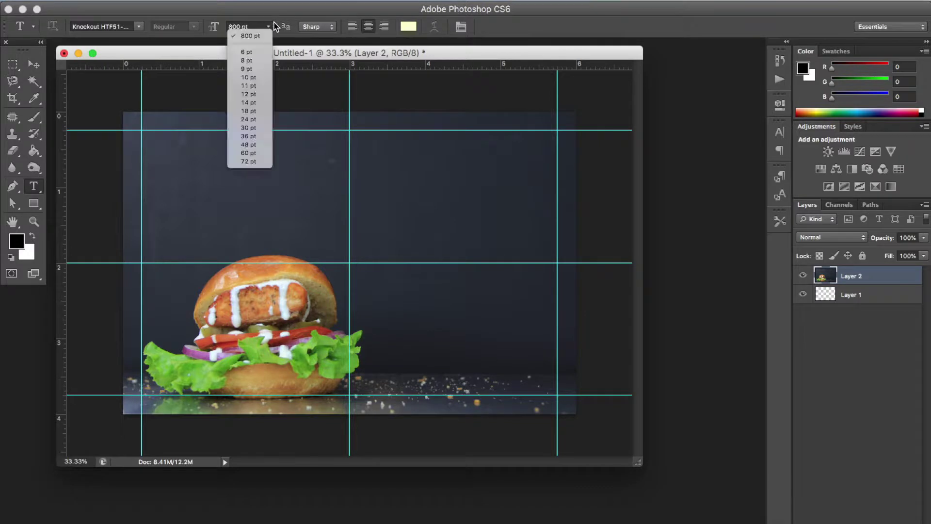
{"action": "left_click", "coordinate": [255, 145]}
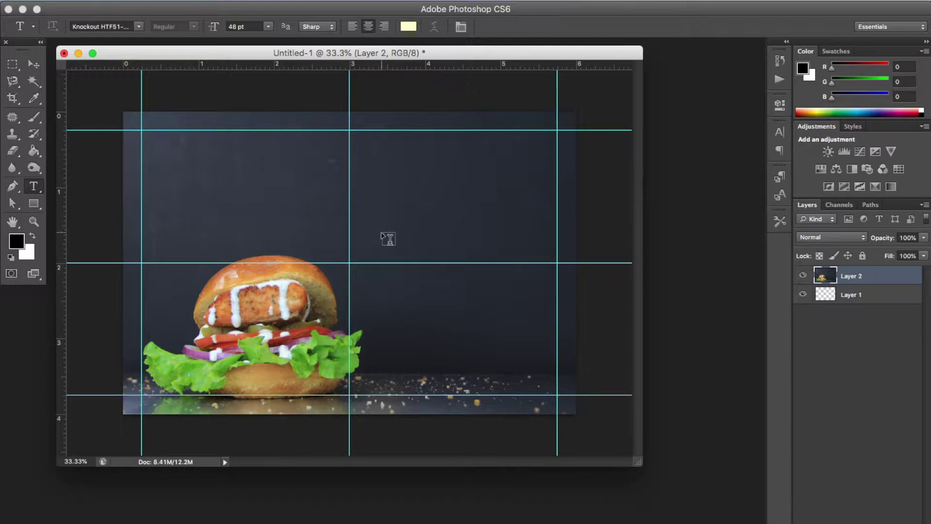
{"action": "left_click", "coordinate": [382, 233]}
{"action": "type", "text": "SAL"}
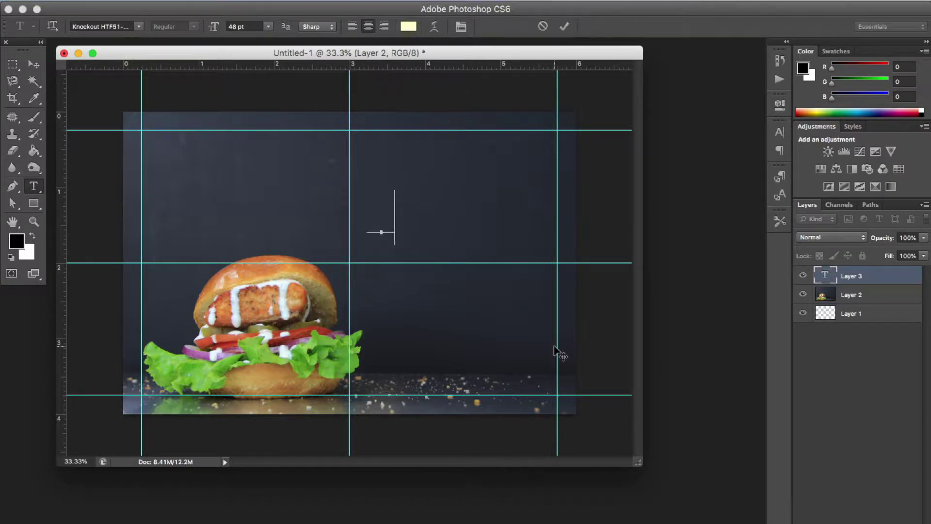
{"action": "type", "text": "MON"}
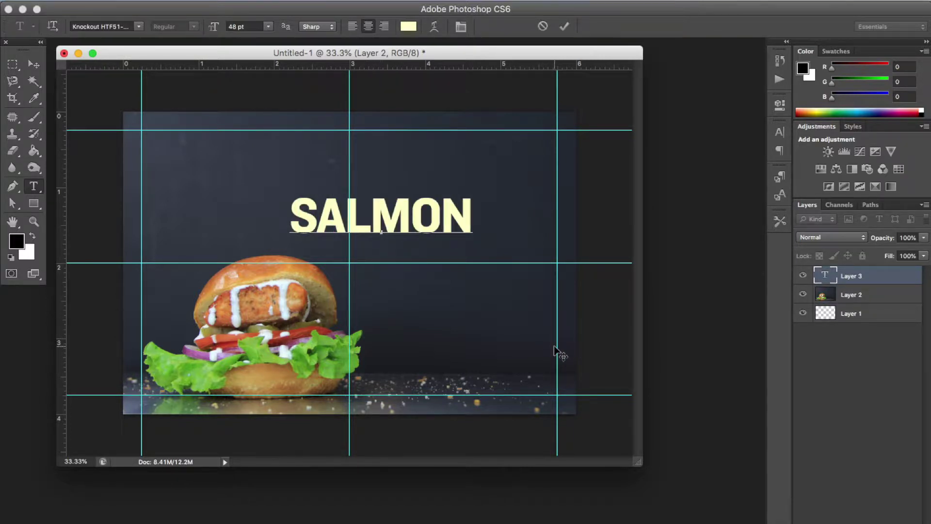
{"action": "left_click_drag", "start_coordinate": [416, 288], "coordinate": [482, 359]}
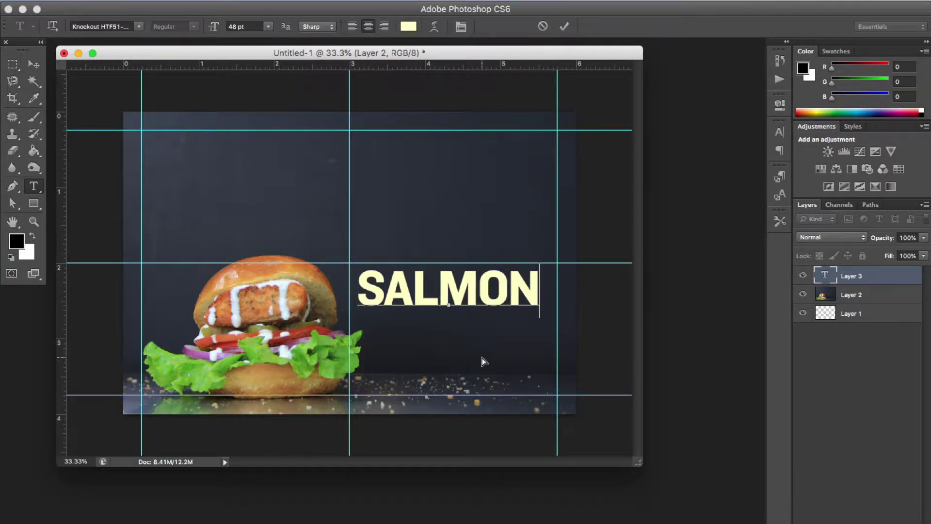
{"action": "key", "text": "Return"}
{"action": "type", "text": "SAND"}
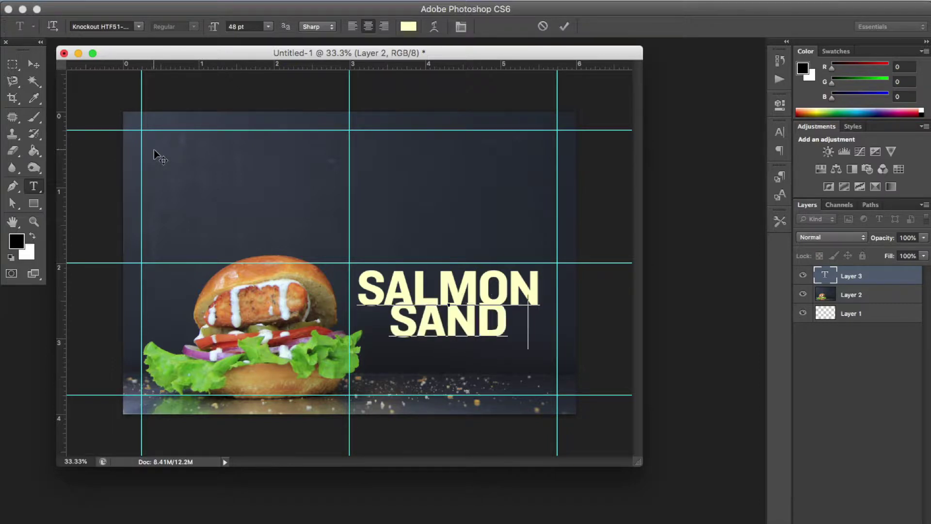
{"action": "type", "text": "WICH"}
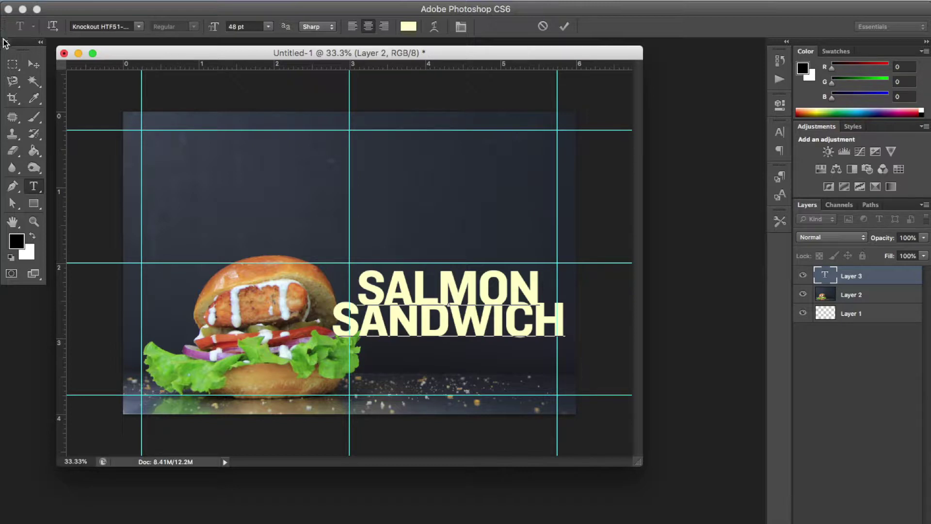
{"action": "key", "text": "ctrl+Return"}
{"action": "key", "text": "v"}
{"action": "key", "text": "ctrl+z"}
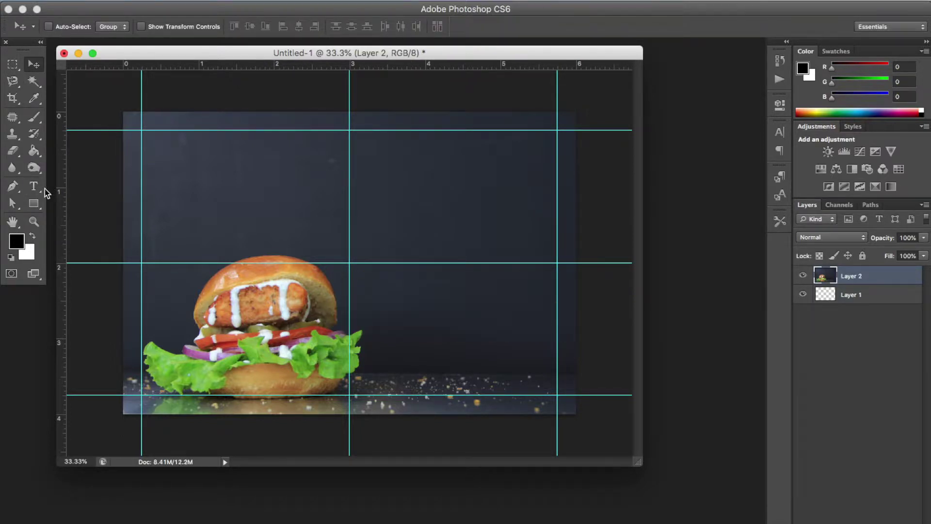
- Draw a text box beside the burger, from the centre guides to the right margin guide, and enter "SALMON SANDWICH"
{"action": "left_click", "coordinate": [44, 190]}
{"action": "left_click_drag", "start_coordinate": [350, 264], "coordinate": [557, 384]}
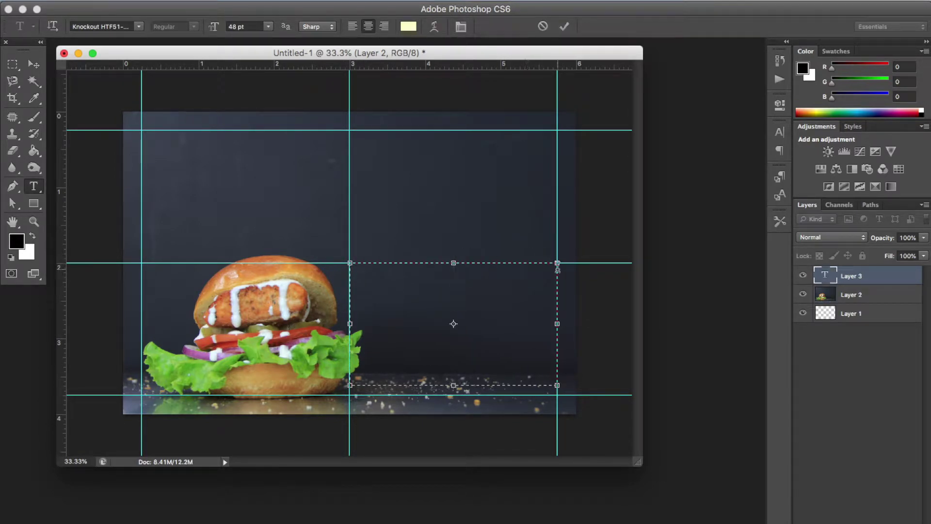
{"action": "type", "text": "SALMO"}
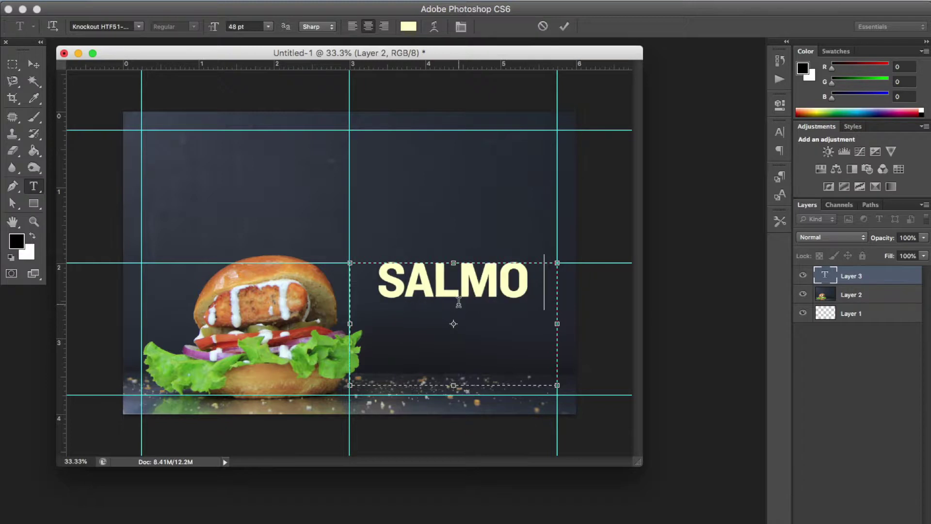
{"action": "type", "text": "N SANDWICH"}
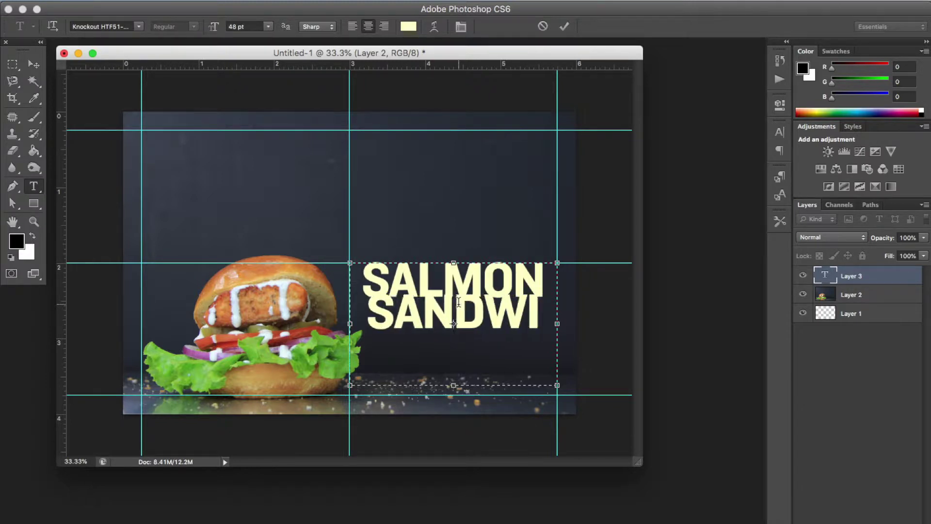
- Set the font size of the word "SANDWICH" to 24 pt
{"action": "left_click_drag", "start_coordinate": [483, 354], "coordinate": [357, 314]}
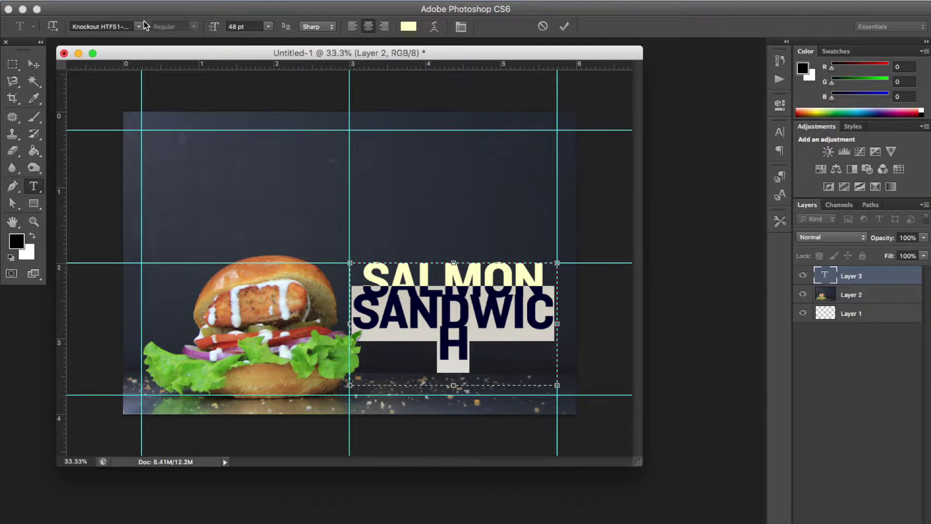
{"action": "left_click", "coordinate": [778, 134]}
{"action": "left_click", "coordinate": [690, 156]}
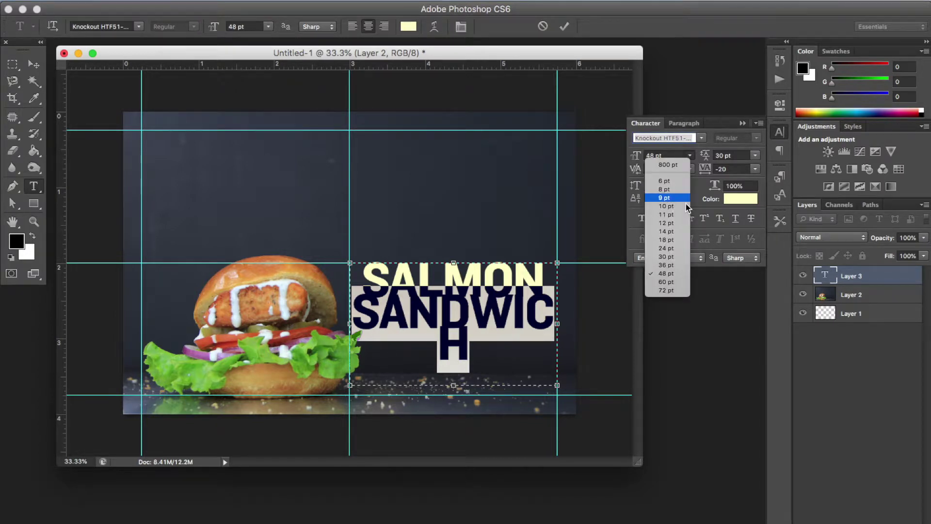
{"action": "left_click", "coordinate": [679, 247]}
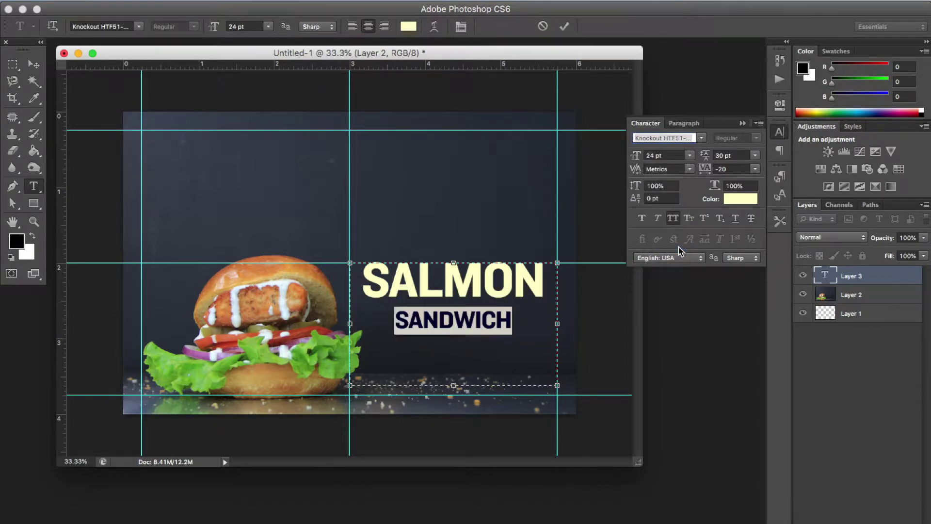
- Set the tracking of the word "SANDWICH" to 120 and its font size to 14 pt
{"action": "left_click", "coordinate": [743, 167]}
{"action": "key", "text": "Up"}
{"action": "key", "text": "Up"}
{"action": "key", "text": "Up"}
{"action": "key", "text": "Up"}
{"action": "key", "text": "Up"}
{"action": "key", "text": "Up"}
{"action": "key", "text": "Up"}
{"action": "key", "text": "Up"}
{"action": "key", "text": "Up"}
{"action": "key", "text": "Up"}
{"action": "key", "text": "Up"}
{"action": "key", "text": "Up"}
{"action": "key", "text": "Up"}
{"action": "key", "text": "Up"}
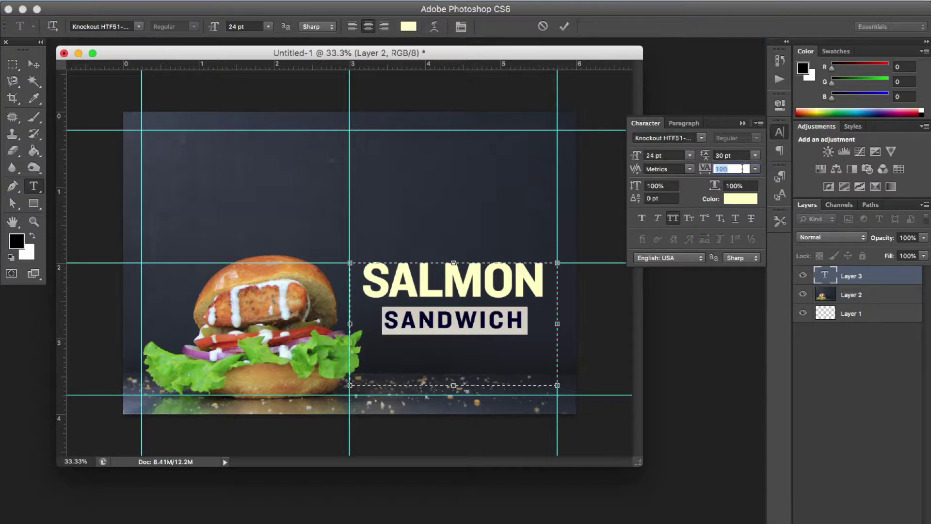
{"action": "left_click", "coordinate": [690, 156]}
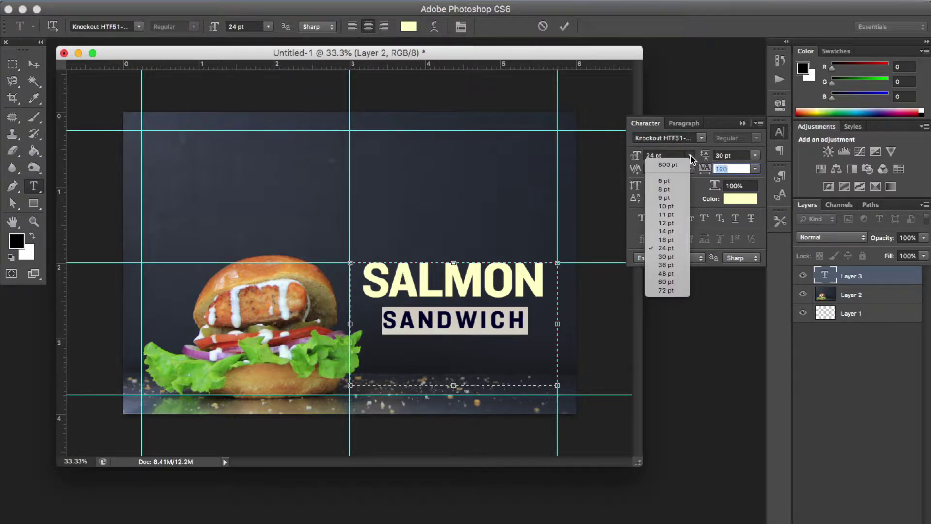
{"action": "left_click", "coordinate": [669, 232]}
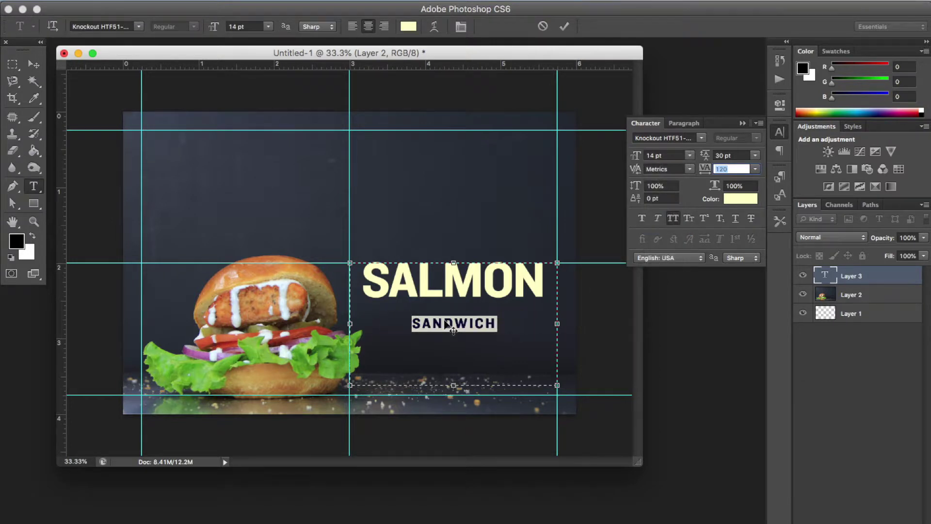
- Insert a space between each pair of letters in "SANDWICH" so the line reads "S A N D W I C H"
{"action": "left_click", "coordinate": [422, 322]}
{"action": "key", "text": "Right"}
{"action": "key", "text": "Right"}
{"action": "key", "text": "Right"}
{"action": "key", "text": "Right"}
{"action": "key", "text": "Right"}
{"action": "key", "text": "Right"}
{"action": "key", "text": "space"}
{"action": "key", "text": "Right"}
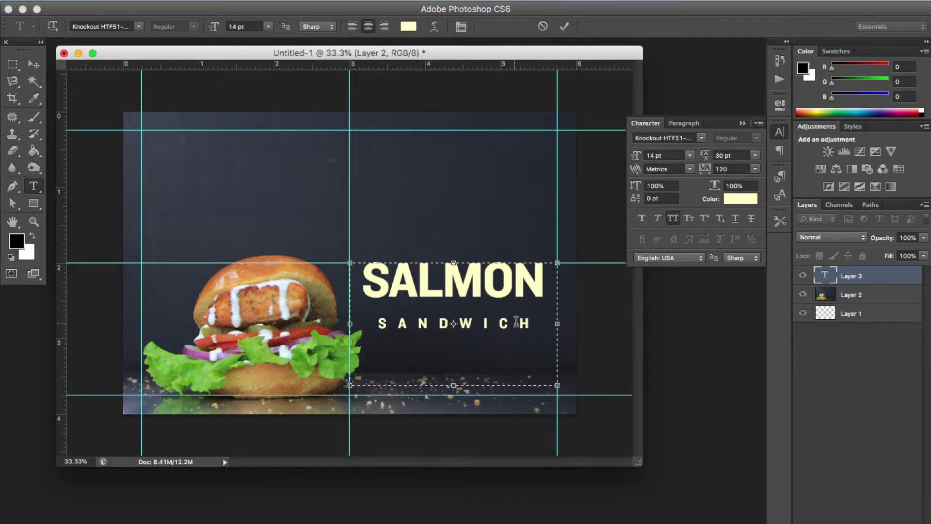
- Set the leading of the "S A N D W I C H" line to 12 pt and commit the text
{"action": "left_click_drag", "start_coordinate": [528, 323], "coordinate": [377, 324]}
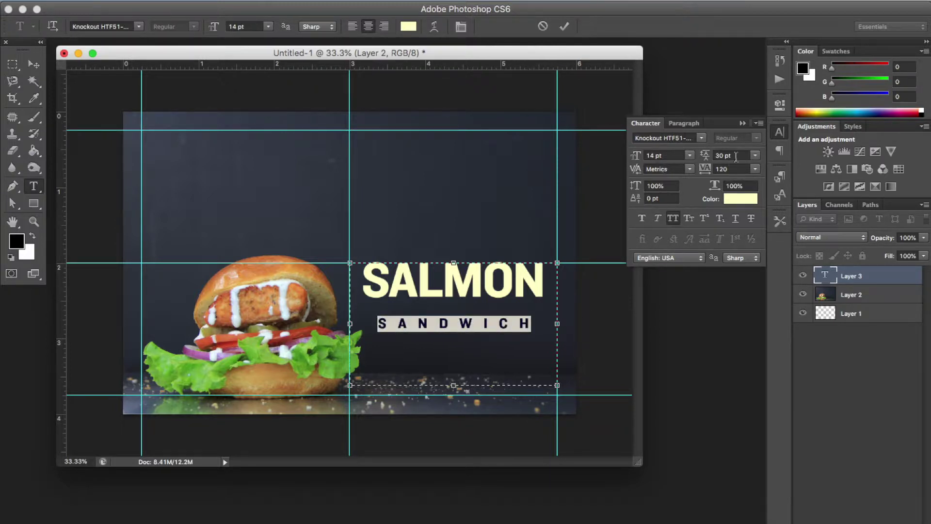
{"action": "left_click", "coordinate": [755, 156]}
{"action": "left_click", "coordinate": [746, 160]}
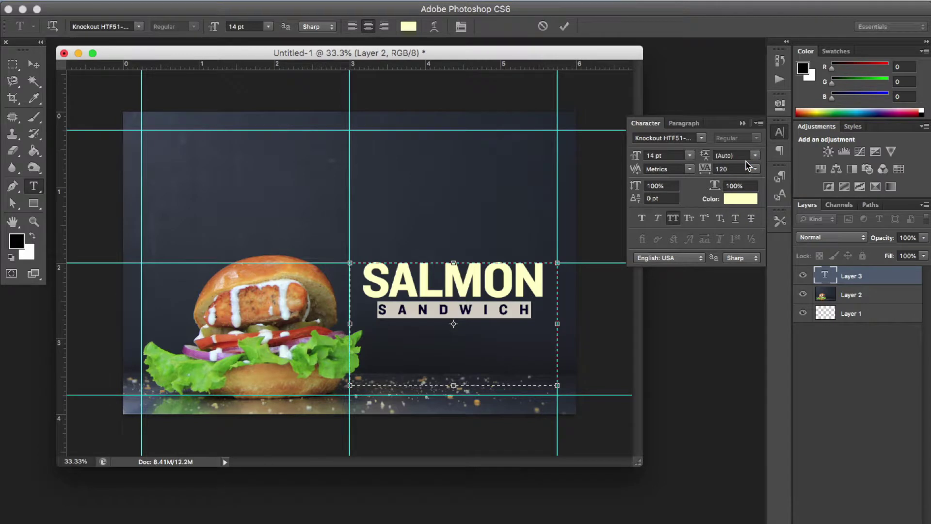
{"action": "left_click", "coordinate": [756, 156]}
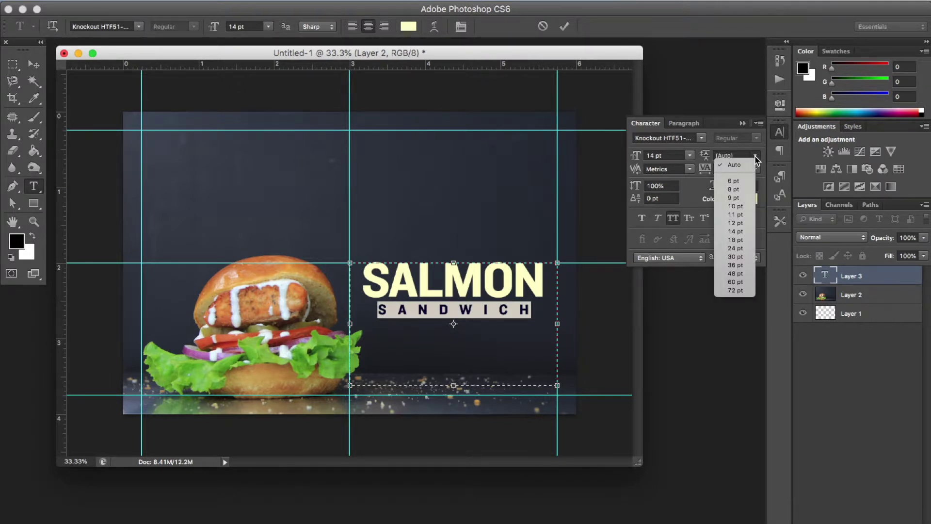
{"action": "left_click", "coordinate": [742, 223]}
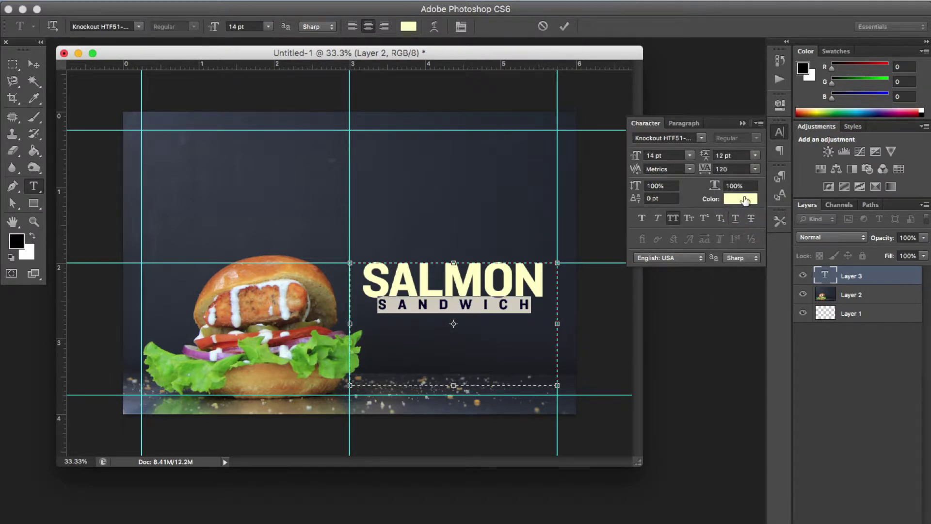
{"action": "left_click", "coordinate": [33, 68]}
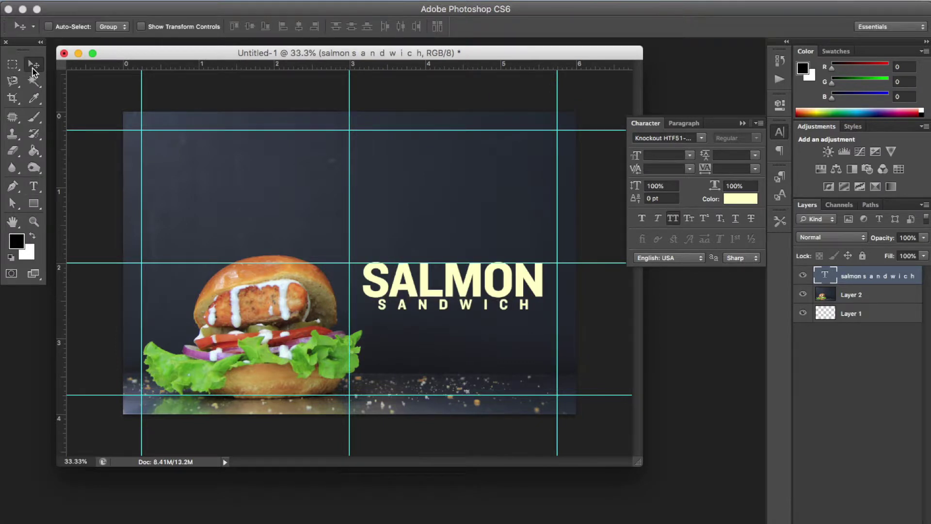
- Set the leading of the "S A N D W I C H" line to 15 pt
{"action": "left_click", "coordinate": [33, 186]}
{"action": "left_click", "coordinate": [507, 303]}
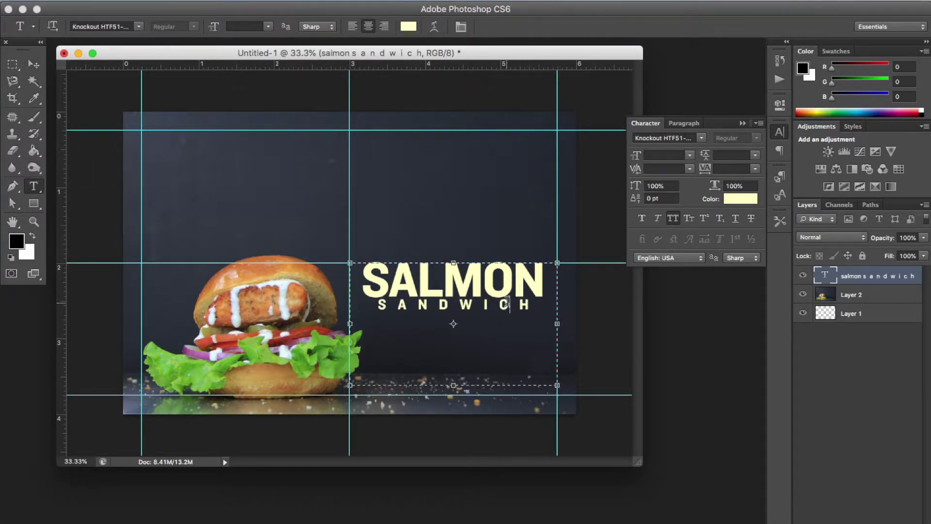
{"action": "left_click_drag", "start_coordinate": [532, 305], "coordinate": [372, 304]}
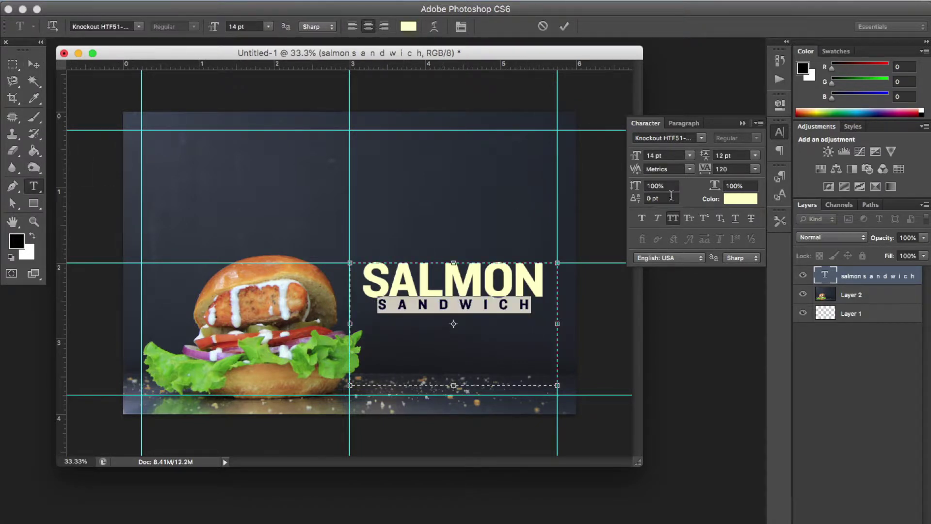
{"action": "left_click", "coordinate": [737, 154]}
{"action": "key", "text": "Up"}
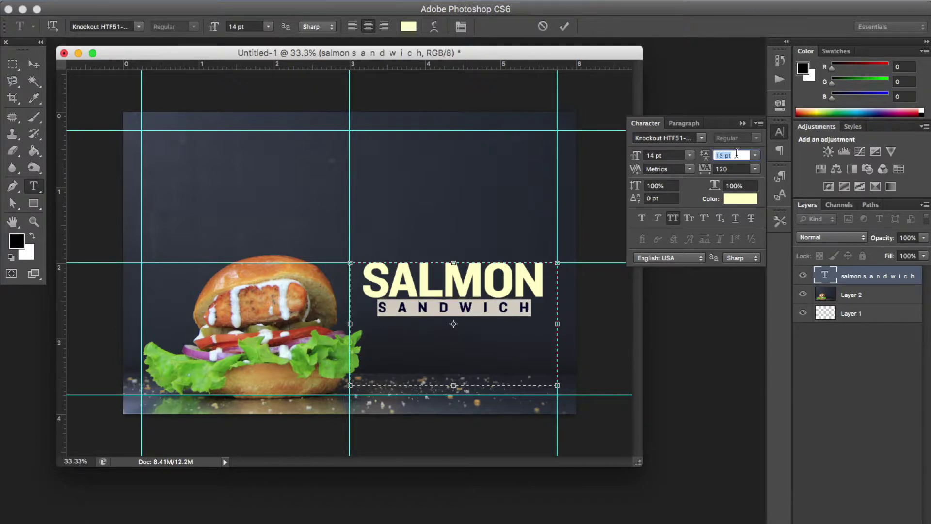
- Change the text color of the "S A N D W I C H" line to white, #ffffff
{"action": "left_click", "coordinate": [740, 199]}
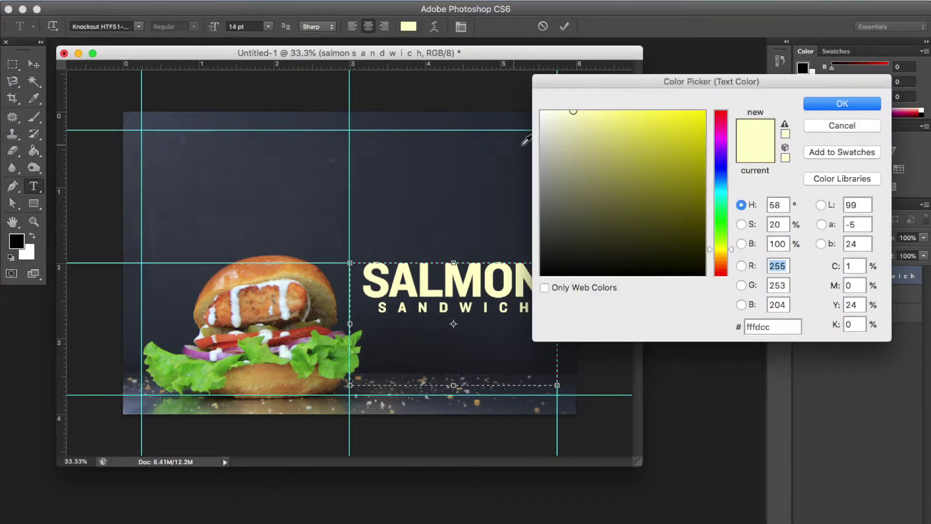
{"action": "left_click", "coordinate": [559, 138]}
{"action": "left_click_drag", "start_coordinate": [549, 130], "coordinate": [508, 89]}
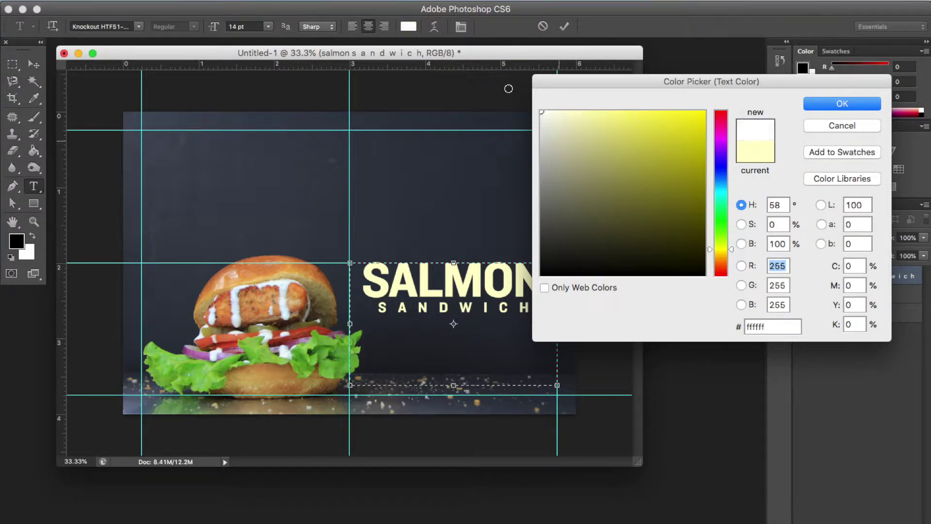
{"action": "left_click", "coordinate": [839, 106]}
- Recolor the word "SALMON" to yellow #f7f499 and move the whole heading slightly down
{"action": "left_click", "coordinate": [521, 282]}
{"action": "left_click_drag", "start_coordinate": [542, 283], "coordinate": [363, 282]}
{"action": "left_click", "coordinate": [738, 199]}
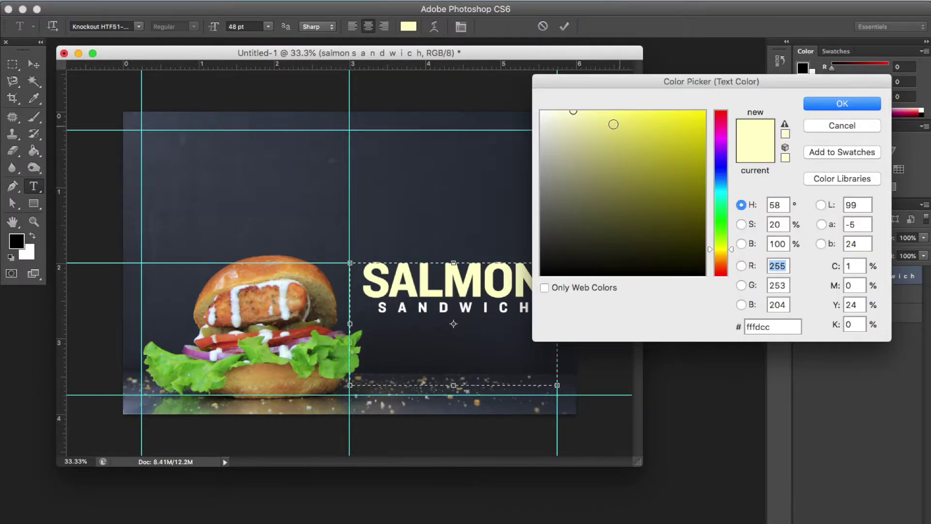
{"action": "left_click_drag", "start_coordinate": [589, 114], "coordinate": [608, 118]}
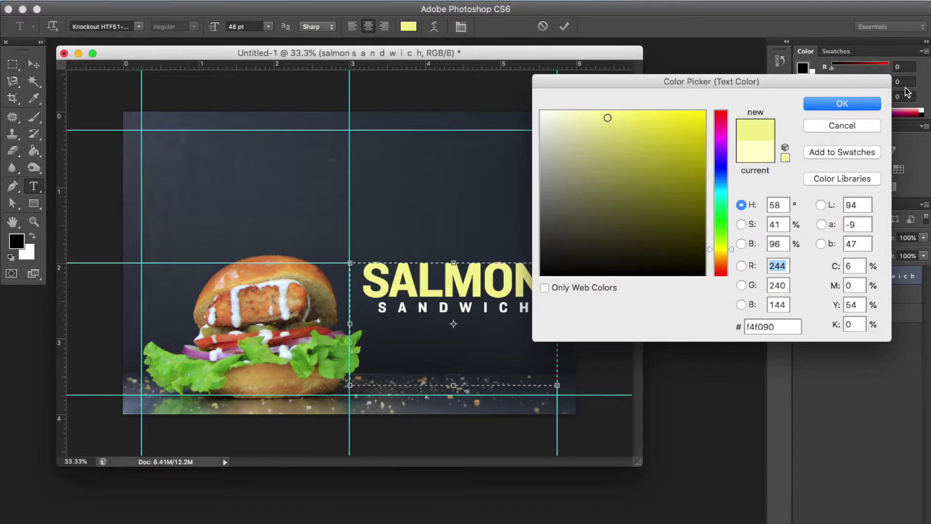
{"action": "left_click", "coordinate": [603, 116]}
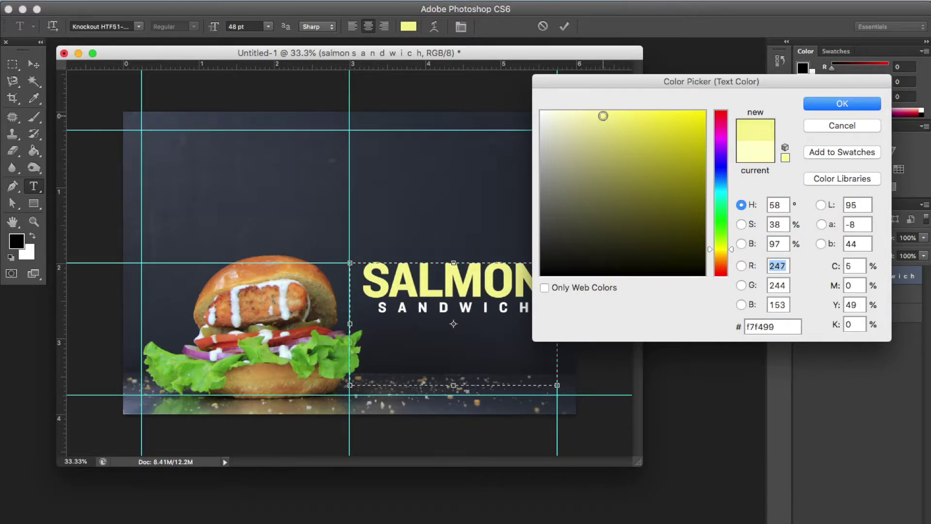
{"action": "left_click", "coordinate": [864, 104]}
{"action": "left_click", "coordinate": [36, 71]}
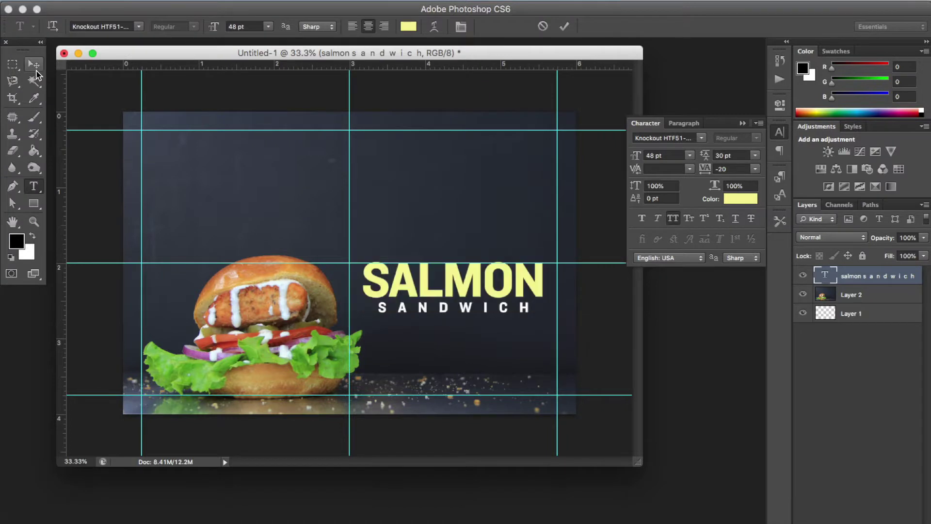
{"action": "left_click_drag", "start_coordinate": [438, 298], "coordinate": [438, 302]}
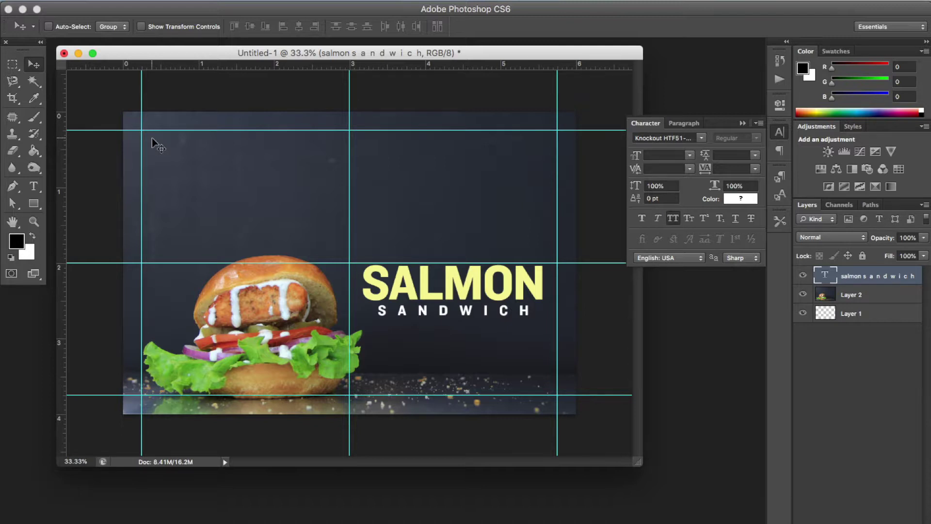
- Apply a Vibrance adjustment to the burger photo on Layer 2 with vibrance about +31 and saturation about +10
{"action": "left_click", "coordinate": [897, 296]}
{"action": "left_click", "coordinate": [164, 4]}
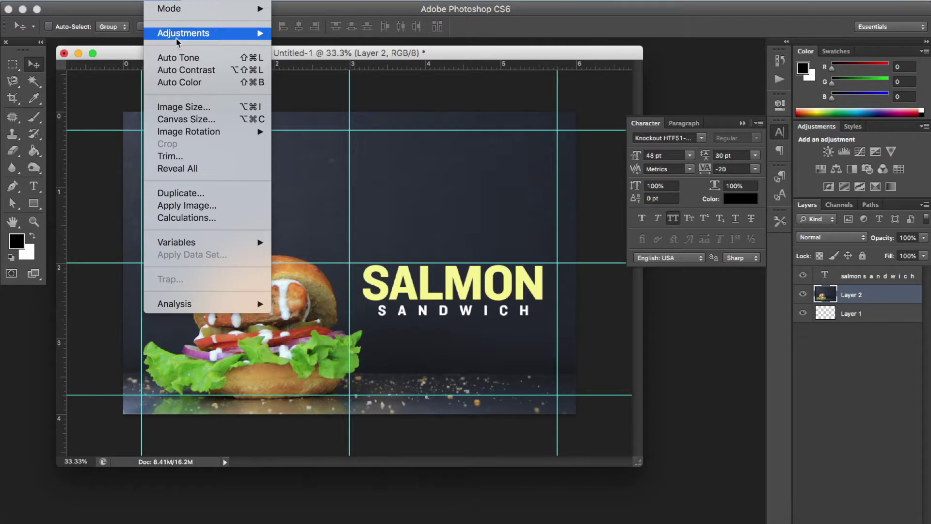
{"action": "mouse_move", "coordinate": [176, 40]}
{"action": "left_click", "coordinate": [336, 95]}
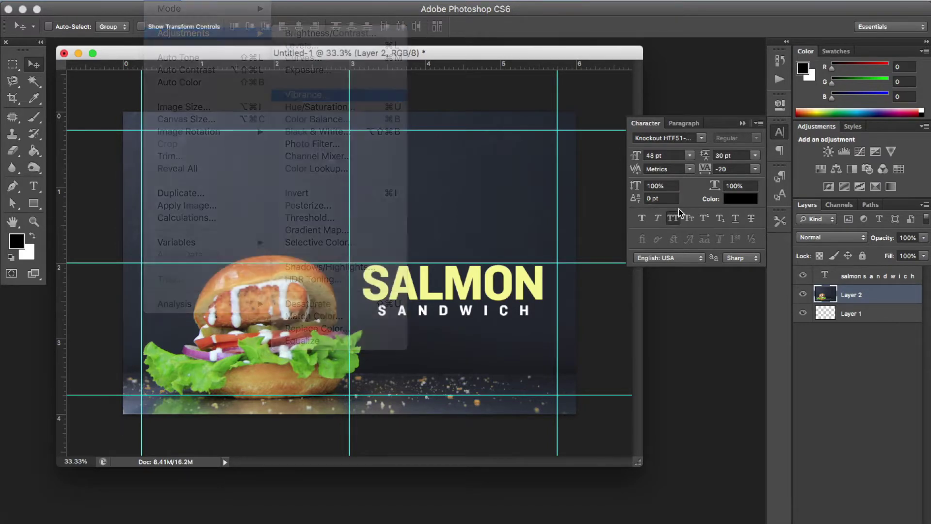
{"action": "left_click_drag", "start_coordinate": [706, 196], "coordinate": [722, 196]}
{"action": "left_click_drag", "start_coordinate": [707, 237], "coordinate": [712, 234]}
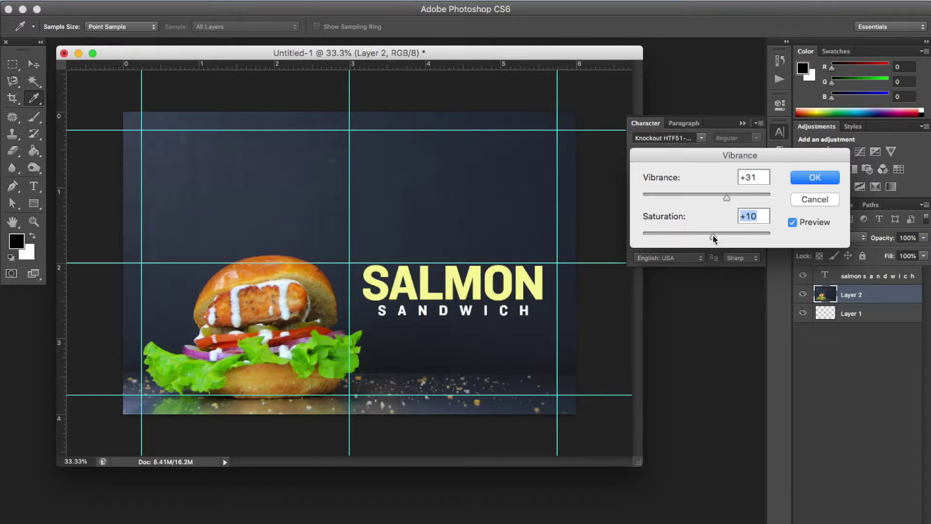
{"action": "left_click", "coordinate": [726, 195]}
{"action": "left_click", "coordinate": [815, 178]}
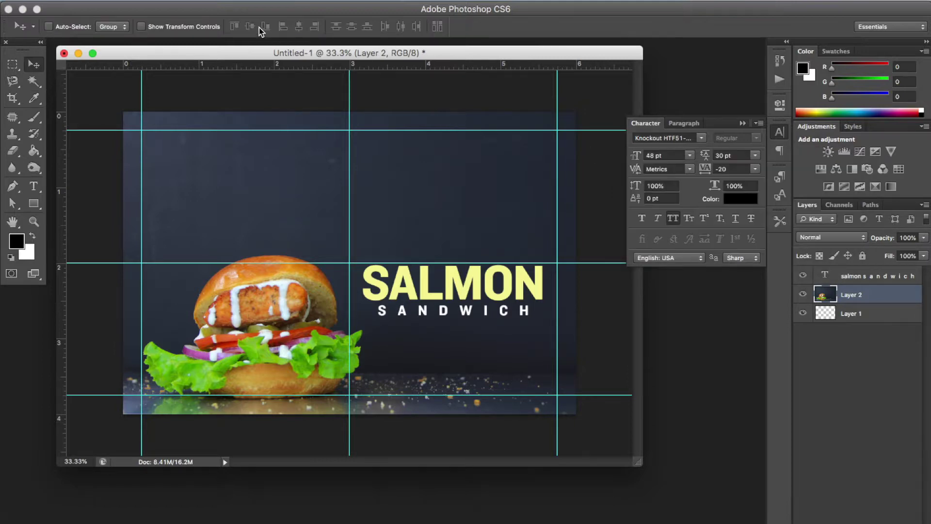
- Apply an Exposure adjustment to the burger photo with gamma correction 0.89
{"action": "left_click", "coordinate": [154, 1]}
{"action": "mouse_move", "coordinate": [173, 35]}
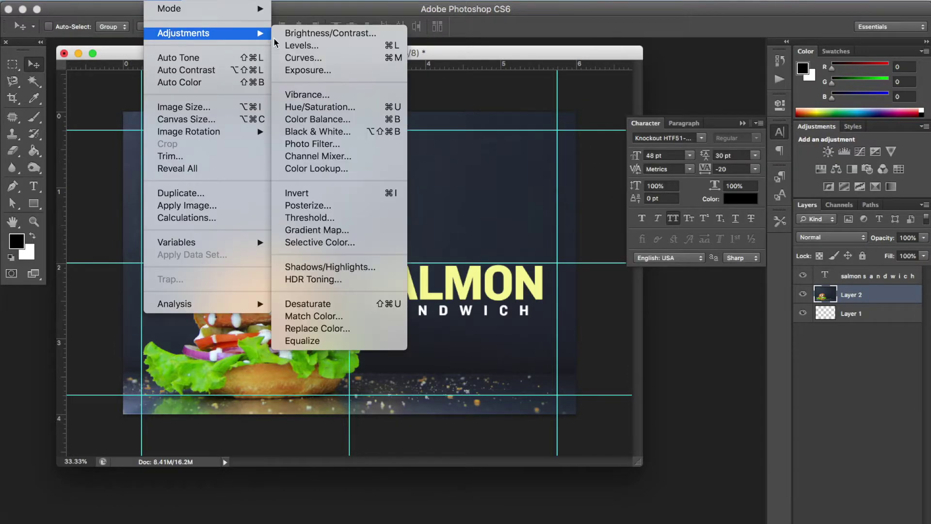
{"action": "left_click", "coordinate": [350, 71]}
{"action": "left_click_drag", "start_coordinate": [727, 445], "coordinate": [732, 443]}
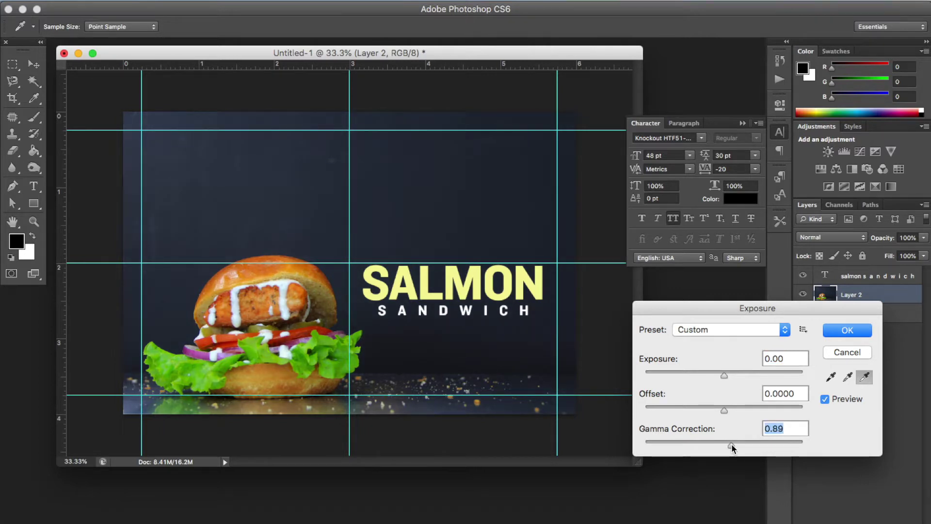
{"action": "left_click", "coordinate": [841, 331]}
- Apply a Brightness/Contrast adjustment to the burger photo with brightness 5 and slightly raised contrast
{"action": "left_click", "coordinate": [160, 5]}
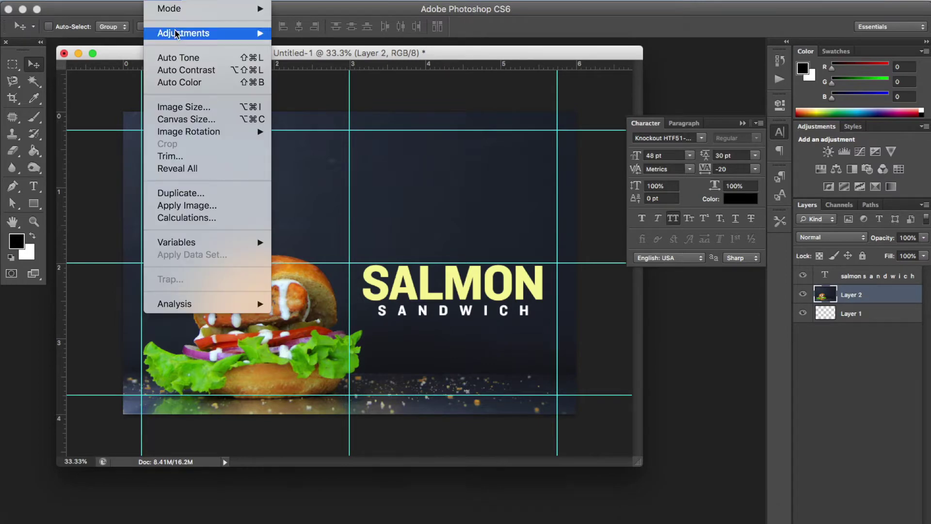
{"action": "mouse_move", "coordinate": [177, 34]}
{"action": "left_click", "coordinate": [296, 32]}
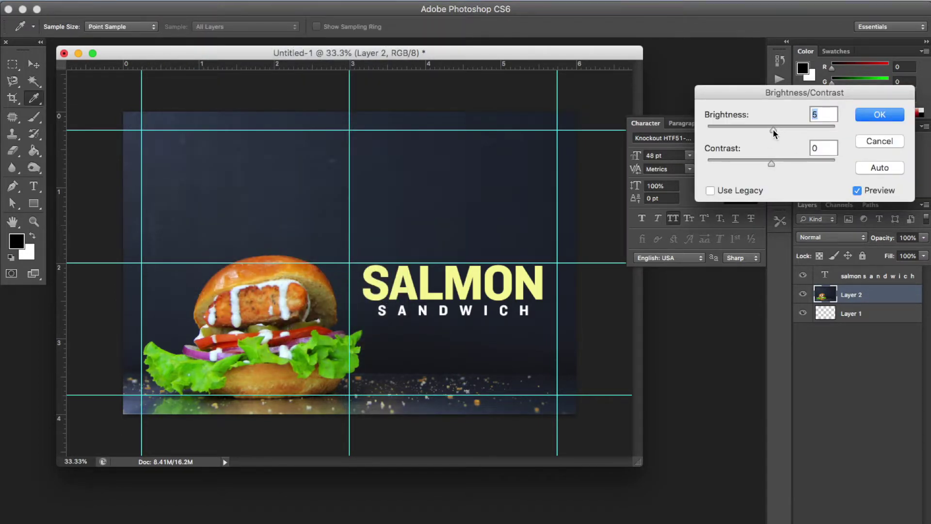
{"action": "key", "text": "Tab"}
{"action": "key", "text": "Up"}
{"action": "left_click", "coordinate": [880, 114]}
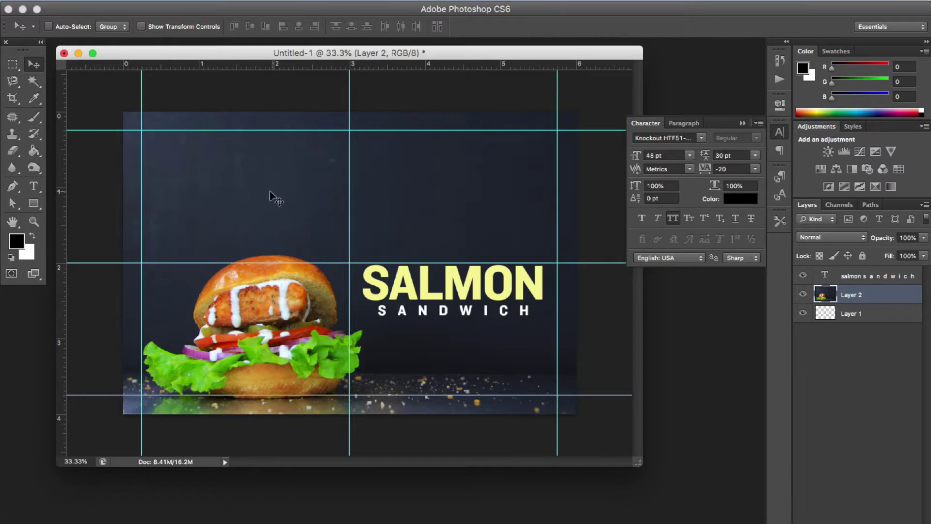
- Duplicate the burger photo layer, keeping the default copy name
{"action": "right_click", "coordinate": [907, 297]}
{"action": "left_click", "coordinate": [860, 177]}
{"action": "key", "text": "Return"}
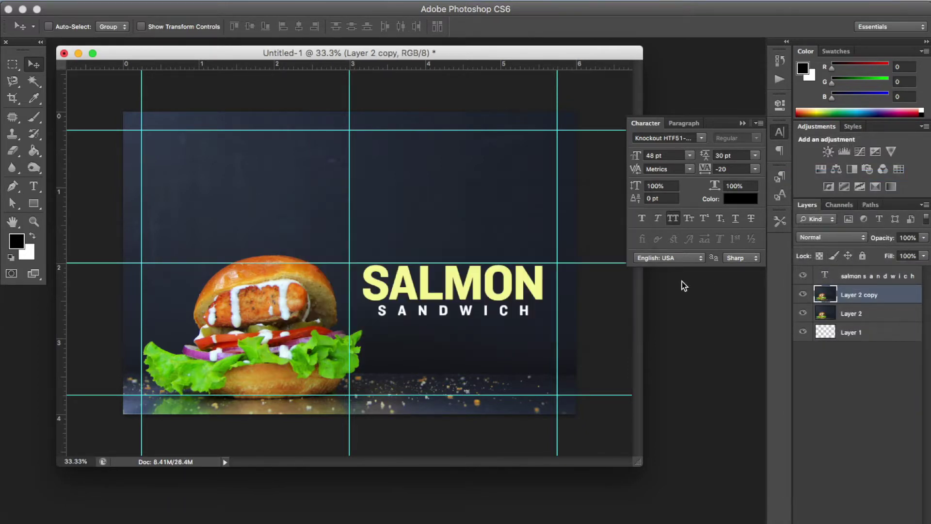
- Add a reversed black-to-transparent linear Gradient Overlay at 90° and 100% opacity to the photo layer copy
{"action": "double_click", "coordinate": [905, 297]}
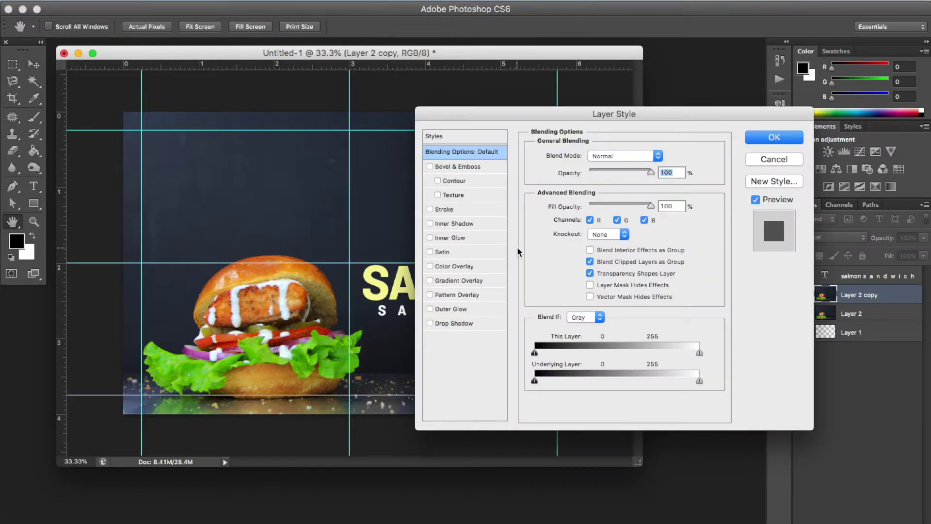
{"action": "left_click", "coordinate": [459, 280]}
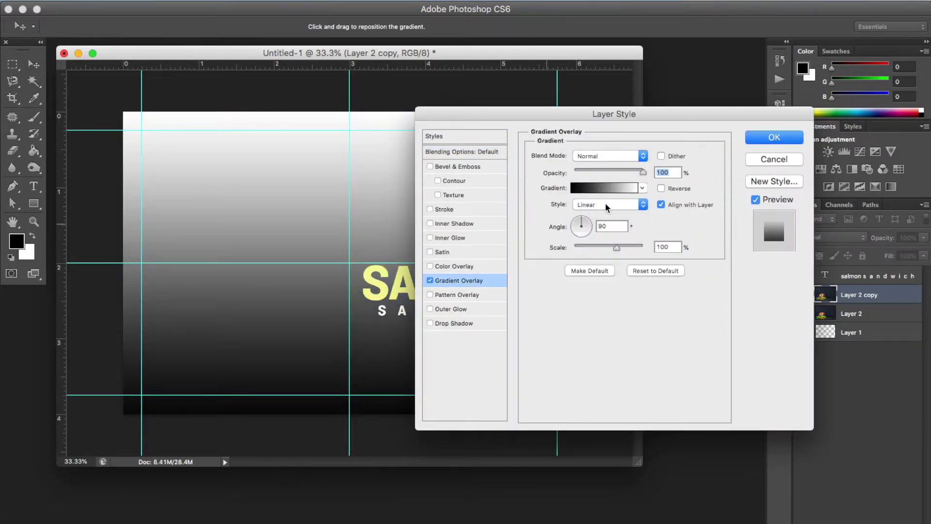
{"action": "left_click", "coordinate": [643, 188]}
{"action": "left_click", "coordinate": [566, 211]}
{"action": "left_click", "coordinate": [734, 237]}
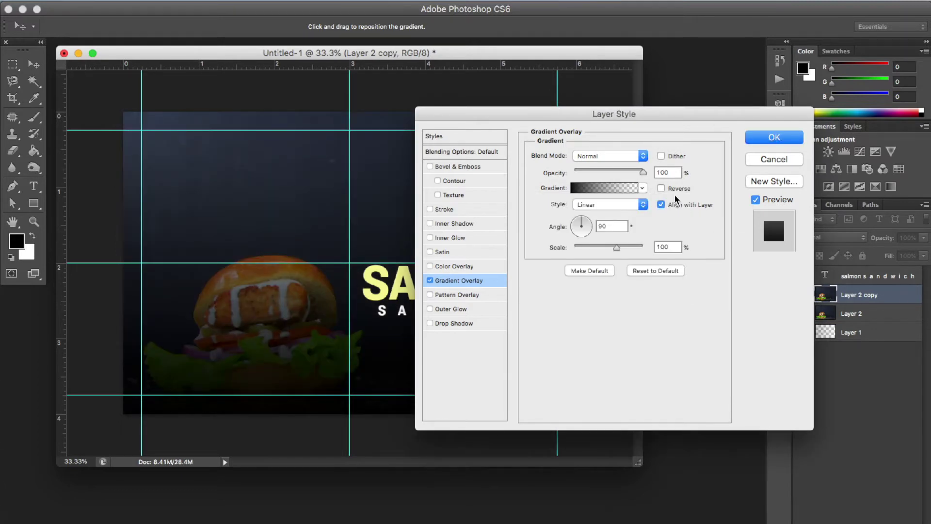
{"action": "left_click", "coordinate": [663, 189]}
{"action": "left_click", "coordinate": [774, 137]}
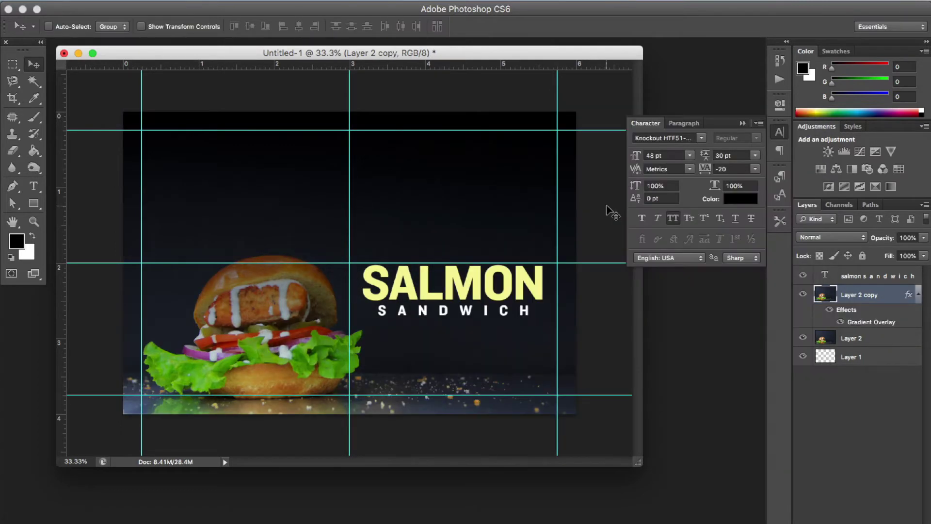
- Erase the lower part of the gradient photo copy over the burger and tabletop with a soft 1447 px eraser at 0% hardness
{"action": "left_click", "coordinate": [12, 151]}
{"action": "left_click", "coordinate": [55, 25]}
{"action": "left_click_drag", "start_coordinate": [99, 66], "coordinate": [136, 65]}
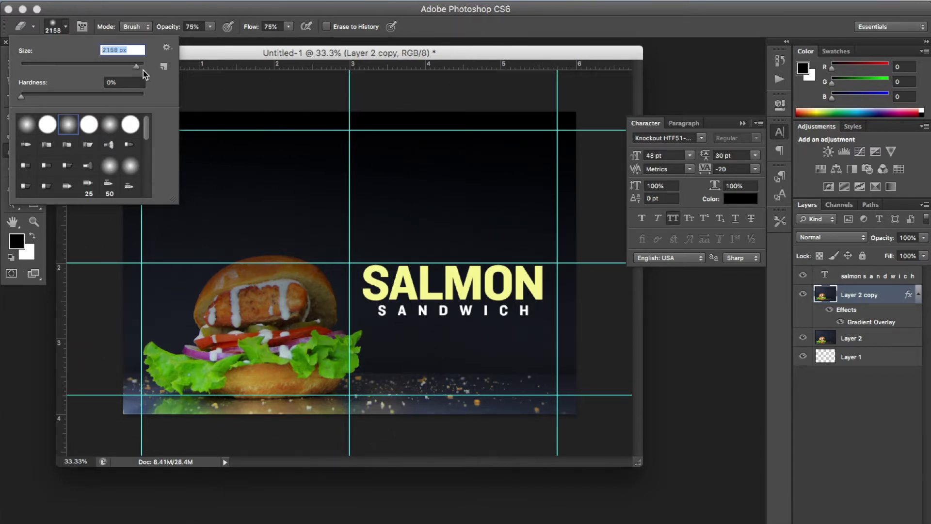
{"action": "left_click", "coordinate": [133, 69]}
{"action": "left_click", "coordinate": [485, 330]}
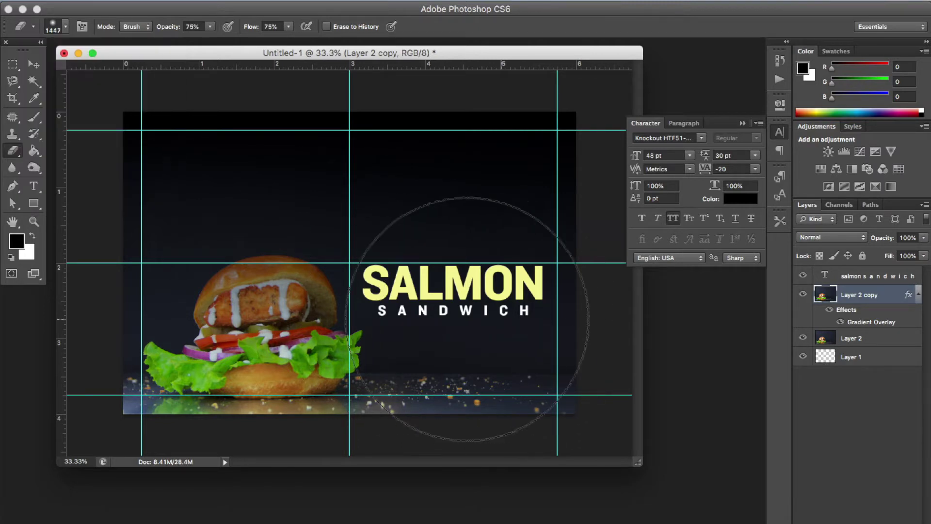
{"action": "mouse_move", "coordinate": [145, 368]}
{"action": "left_mouse_down"}
{"action": "mouse_move", "coordinate": [380, 405]}
{"action": "mouse_move", "coordinate": [467, 405]}
{"action": "mouse_move", "coordinate": [104, 406]}
{"action": "left_mouse_up"}
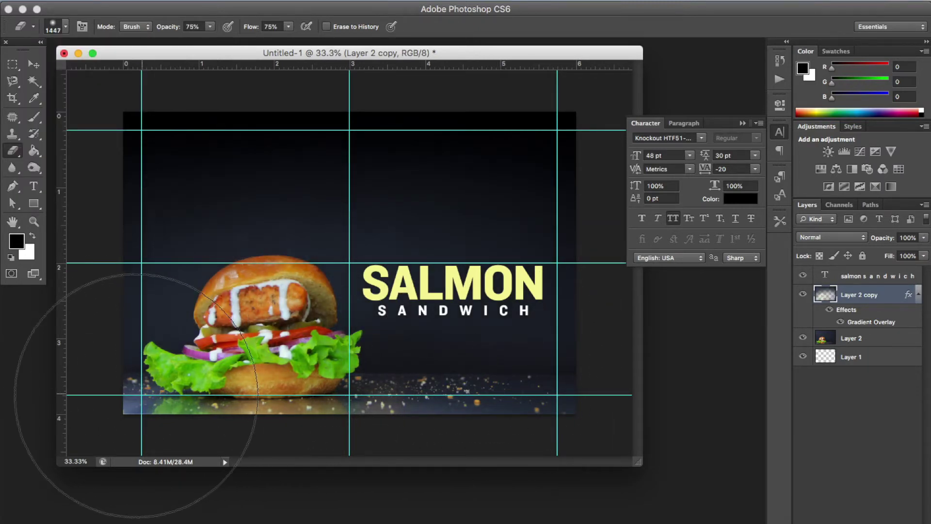
- Collapse the effects list of the gradient photo copy and lower the layer's opacity to 57%
{"action": "left_click", "coordinate": [918, 294]}
{"action": "left_click", "coordinate": [924, 238]}
{"action": "left_click_drag", "start_coordinate": [925, 250], "coordinate": [899, 251]}
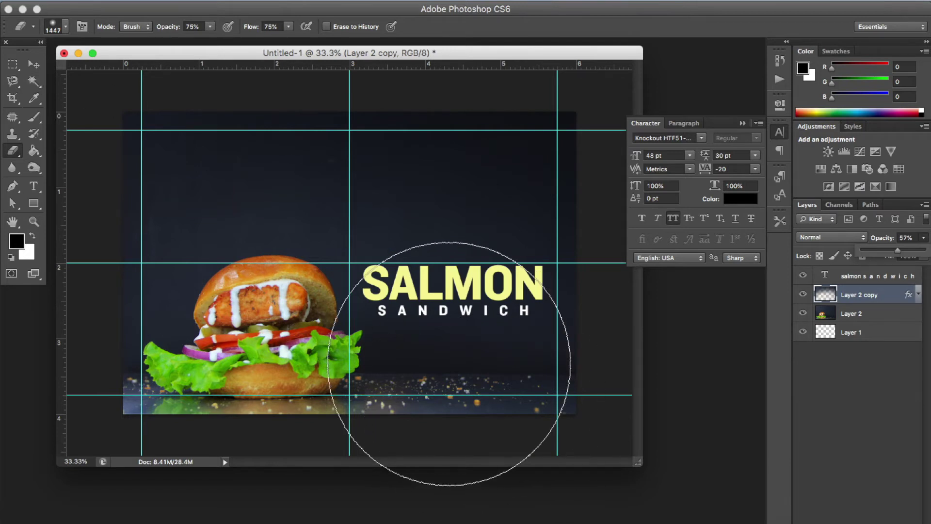
{"action": "left_click", "coordinate": [31, 64]}
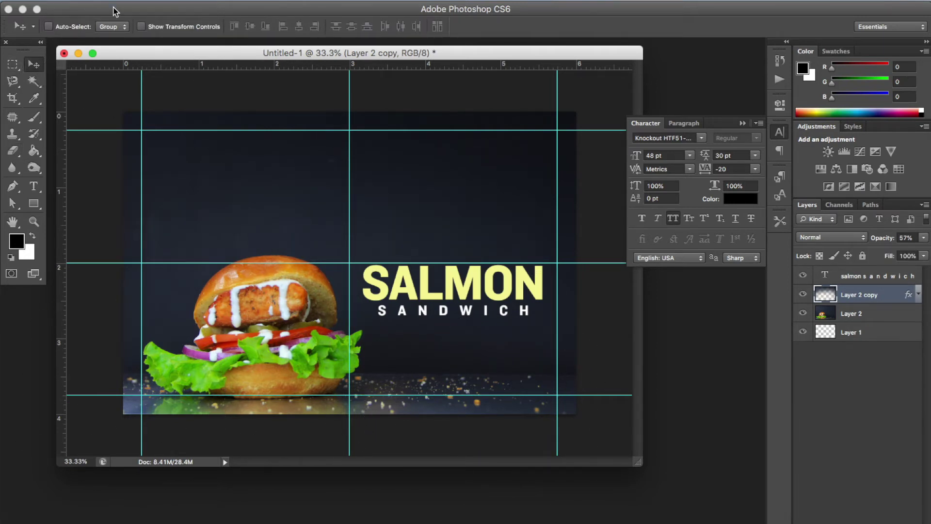
- Save the layered document in Photoshop format as "Salmon sandwich" in the Gradient folder
{"action": "left_click", "coordinate": [102, 1]}
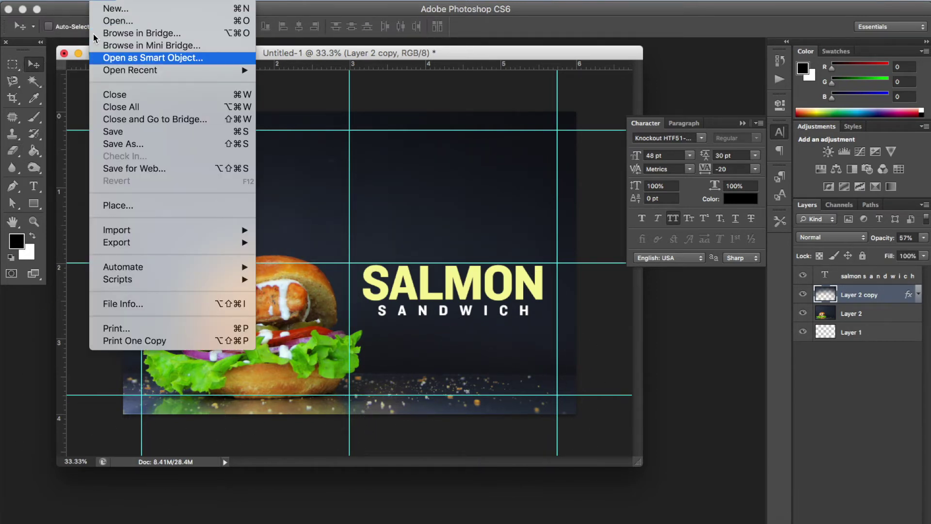
{"action": "left_click", "coordinate": [100, 1]}
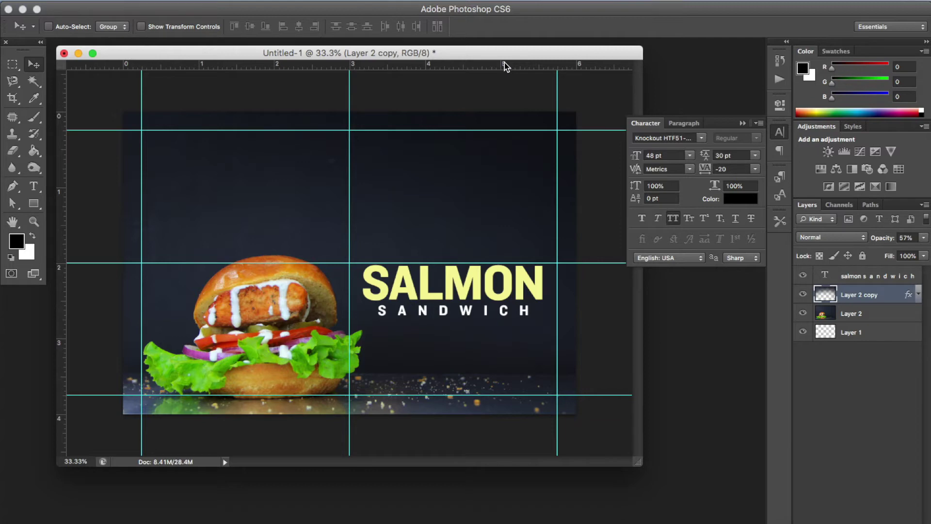
{"action": "left_click", "coordinate": [105, 1]}
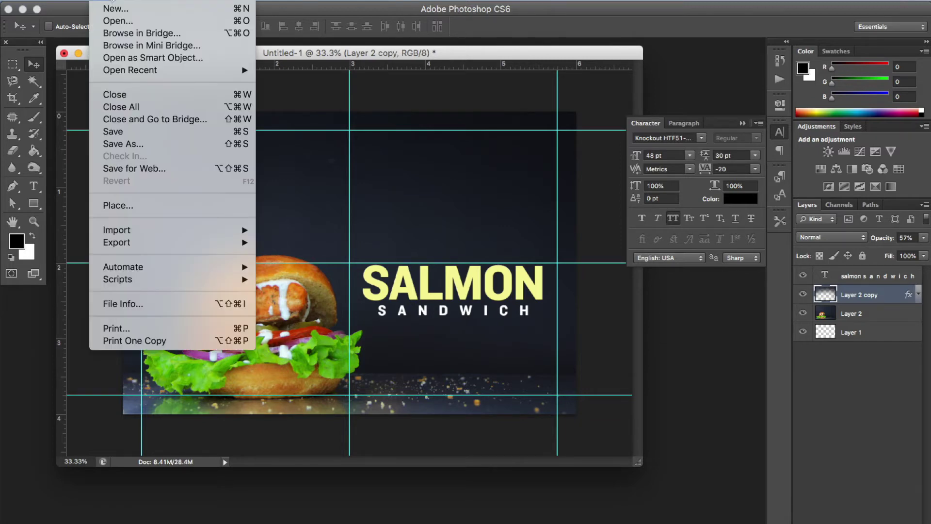
{"action": "left_click", "coordinate": [156, 145]}
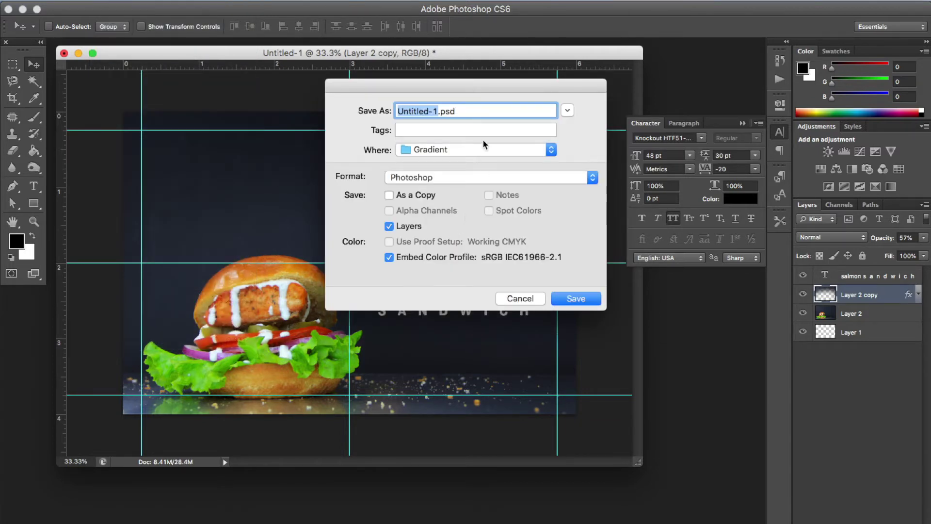
{"action": "left_click", "coordinate": [484, 149]}
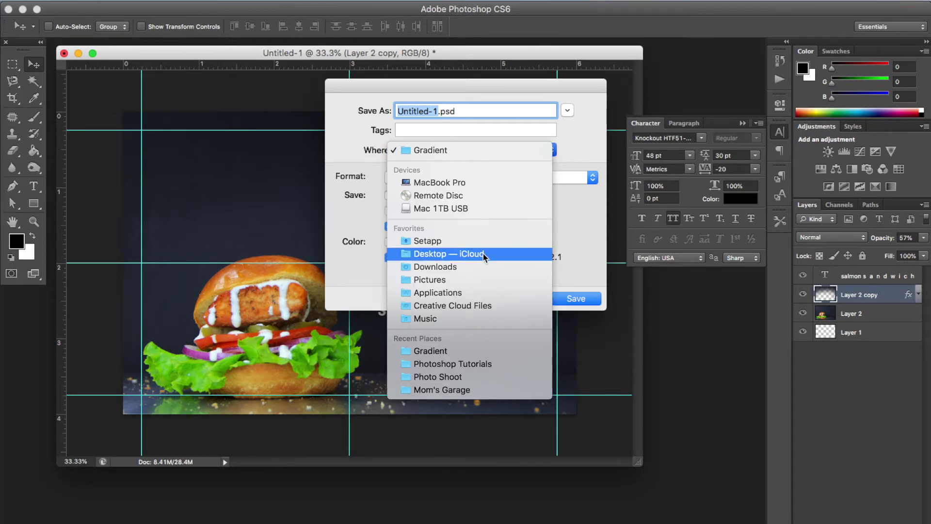
{"action": "left_click", "coordinate": [569, 197]}
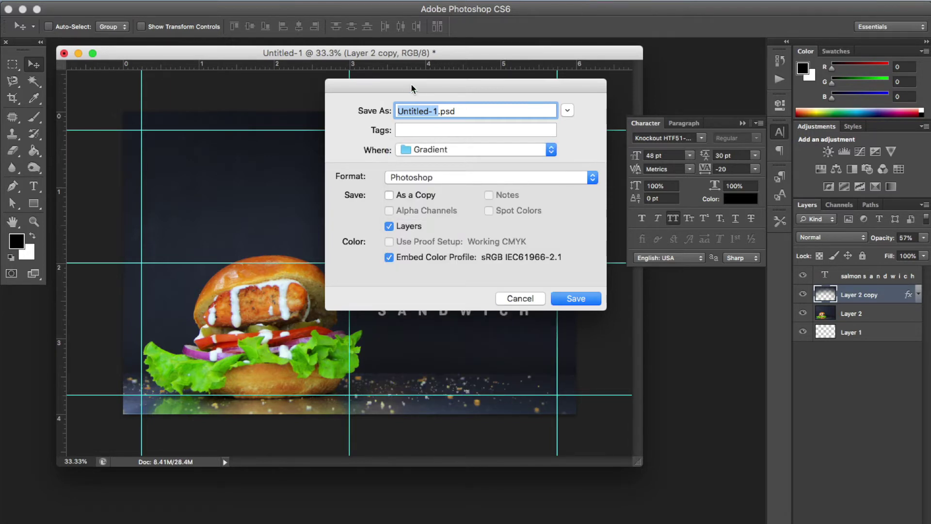
{"action": "type", "text": "Salmon "}
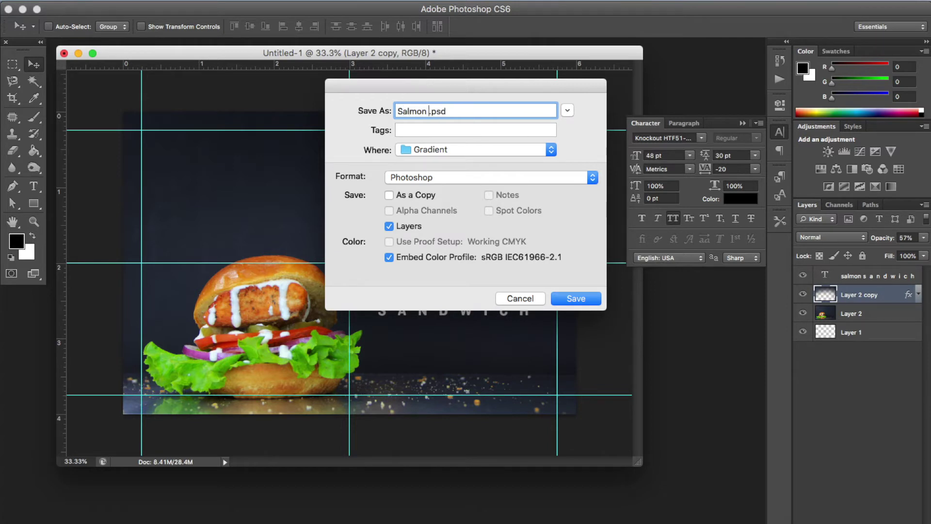
{"action": "type", "text": "sandwich"}
{"action": "left_click", "coordinate": [581, 299]}
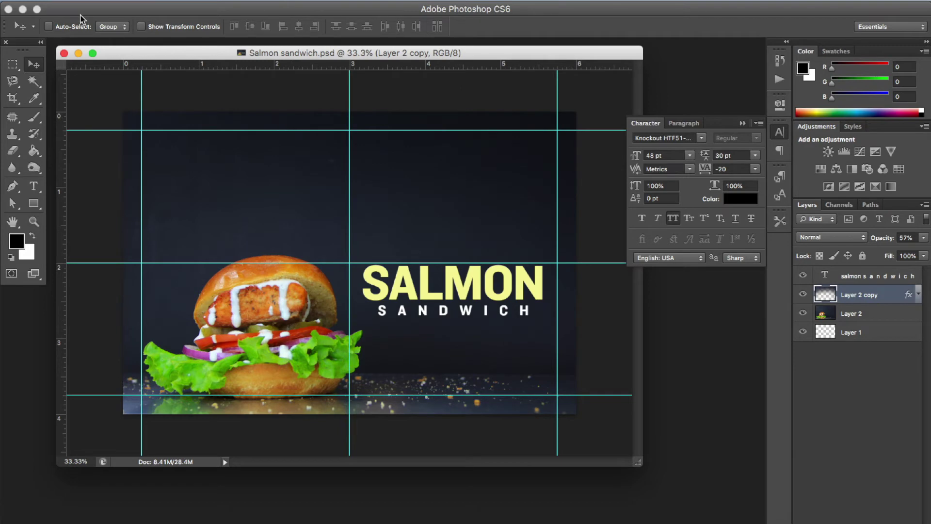
- Save a JPEG version named "Salmon sandwich" in the Gradient folder at maximum quality 12 with the Baseline ("Standard") format option
{"action": "left_click", "coordinate": [101, 1]}
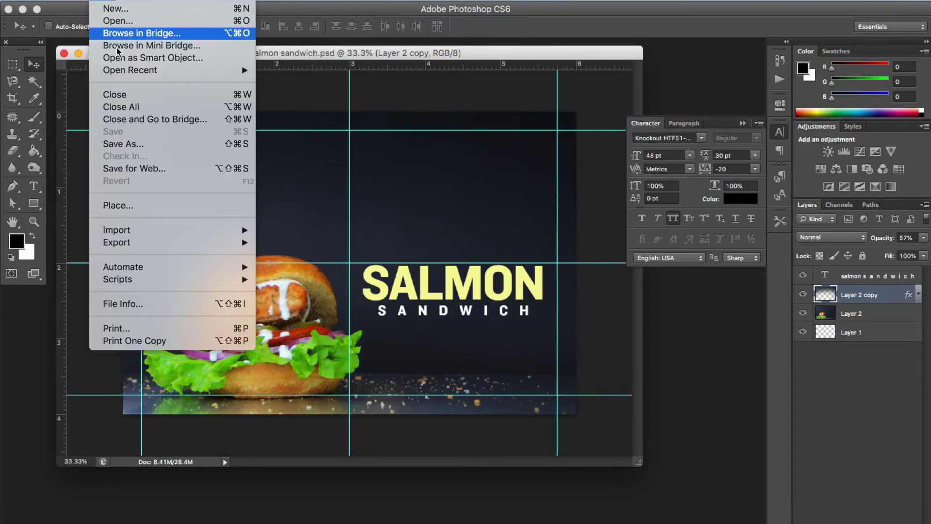
{"action": "left_click", "coordinate": [132, 144]}
{"action": "left_click", "coordinate": [553, 111]}
{"action": "key", "text": "BackSpace"}
{"action": "key", "text": "BackSpace"}
{"action": "key", "text": "BackSpace"}
{"action": "key", "text": "BackSpace"}
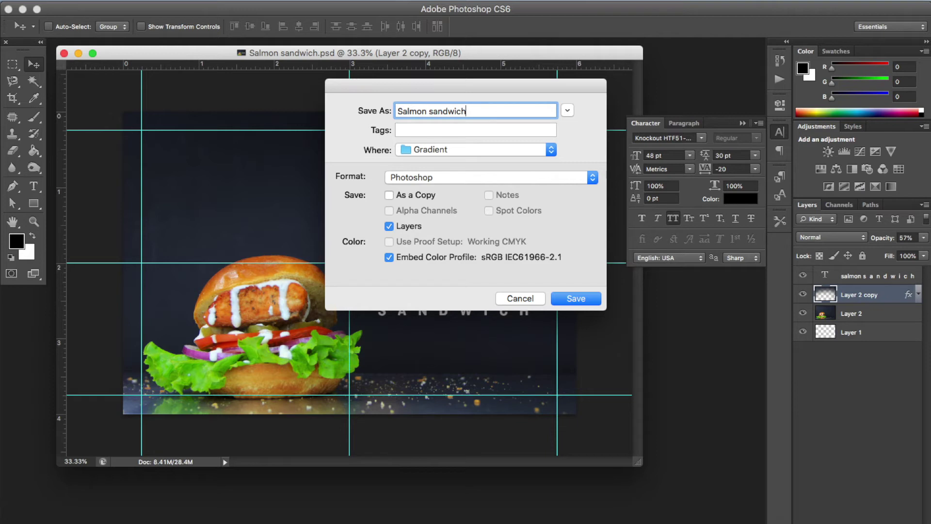
{"action": "left_click", "coordinate": [514, 177]}
{"action": "left_click", "coordinate": [479, 246]}
{"action": "key", "text": "Return"}
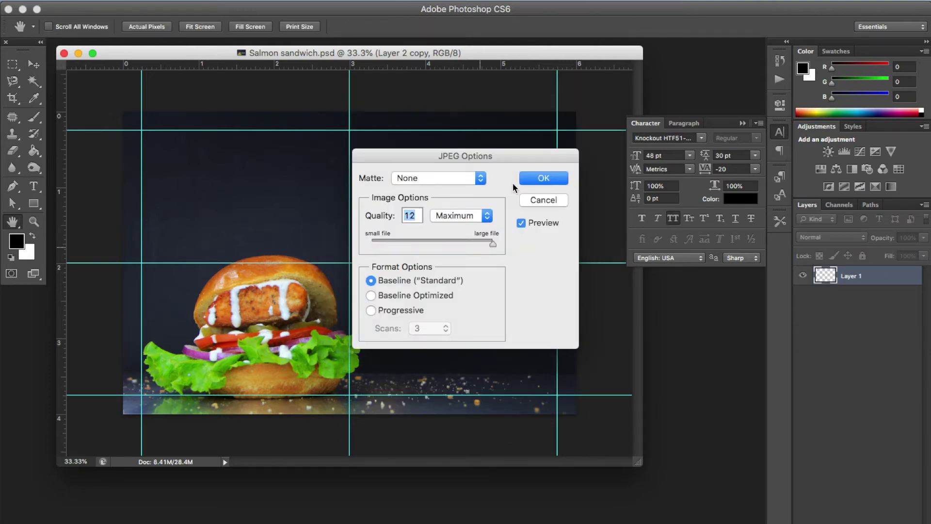
{"action": "left_click", "coordinate": [544, 178]}
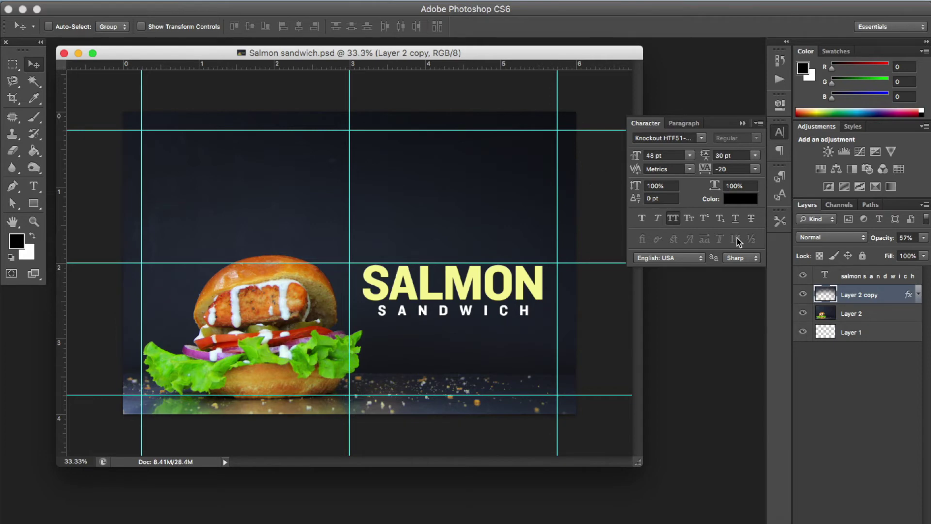
- Switch to Finder, open Salmon sandwich.jpg from the Gradient folder and view the exported card in full screen
{"action": "left_click", "coordinate": [827, 514]}
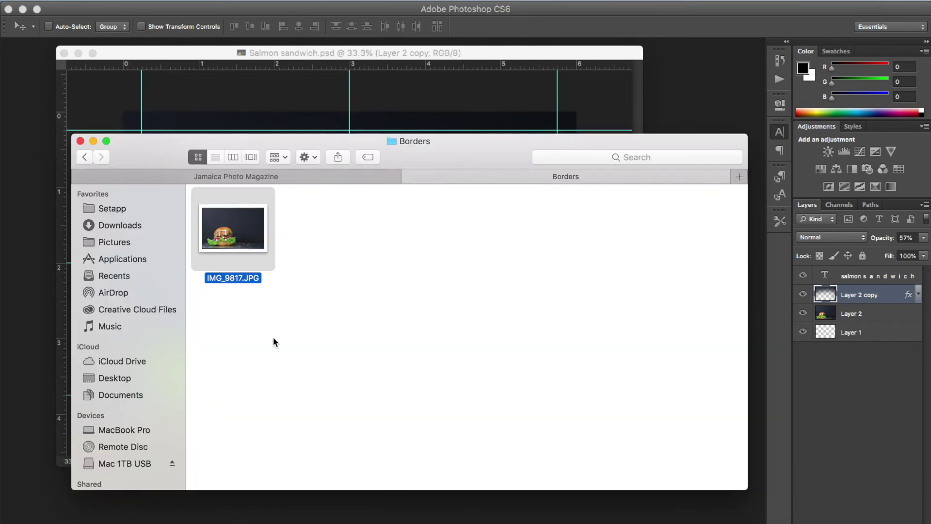
{"action": "left_click", "coordinate": [274, 339]}
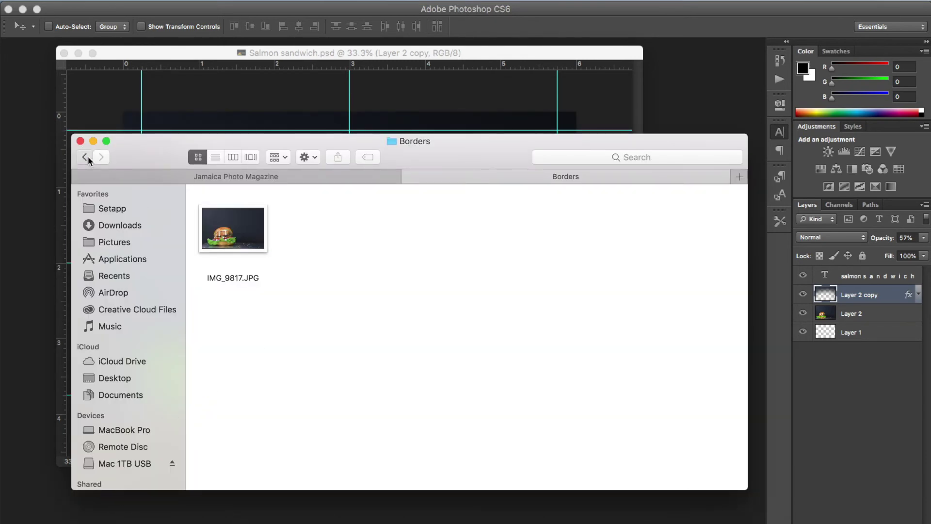
{"action": "left_click", "coordinate": [88, 158]}
{"action": "double_click", "coordinate": [507, 291]}
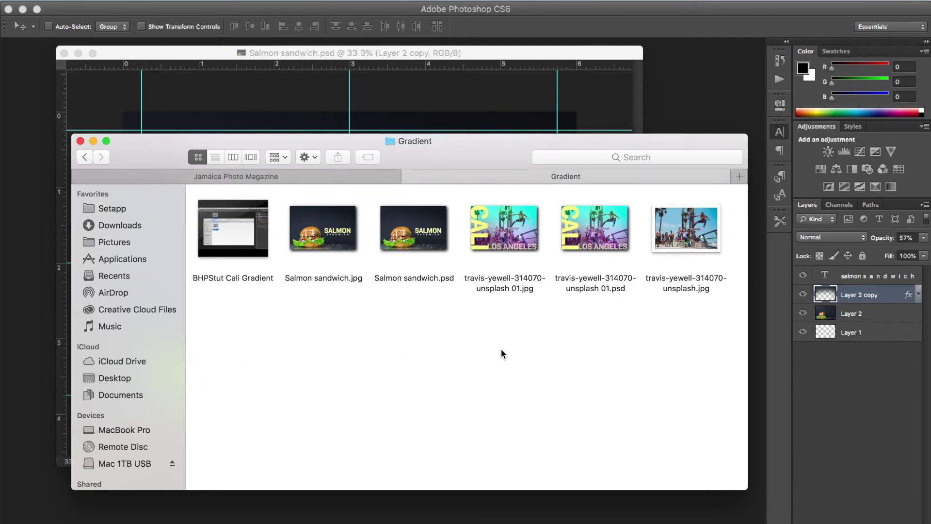
{"action": "double_click", "coordinate": [324, 228]}
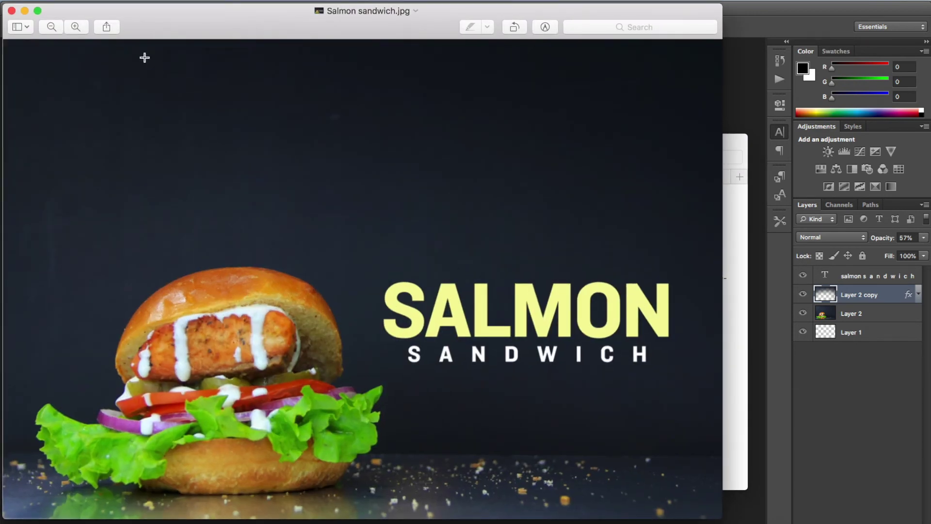
{"action": "left_click", "coordinate": [38, 11]}
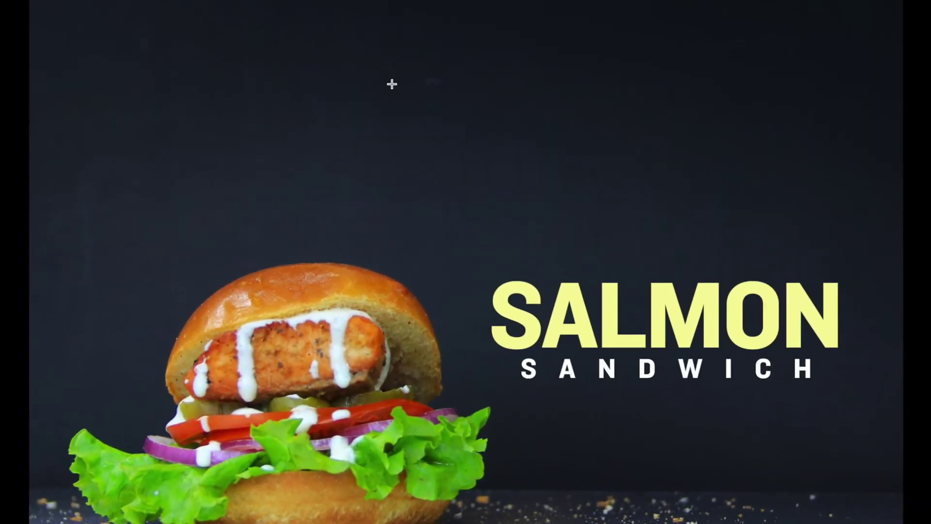